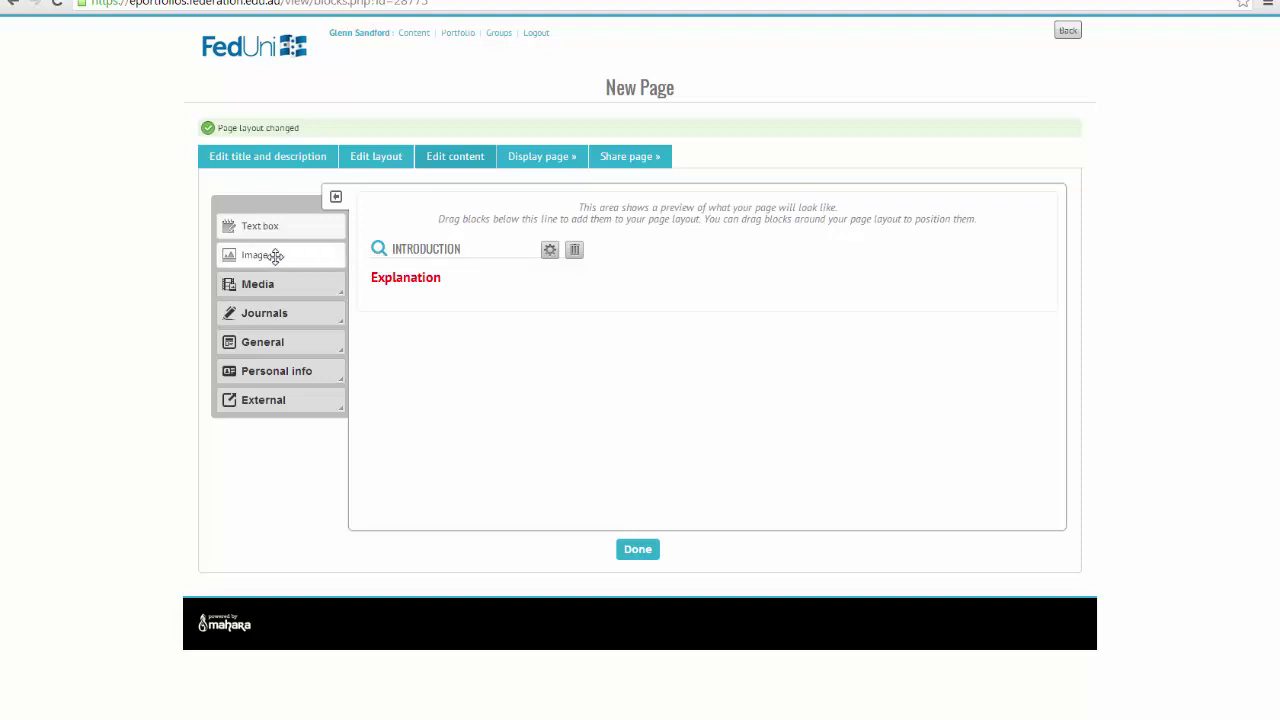
- Add an image block beside the Introduction, upload IMG_20140712_122249.jpg to the images folder for it, save, and display the page
{"action": "left_click_drag", "start_coordinate": [276, 256], "coordinate": [754, 251]}
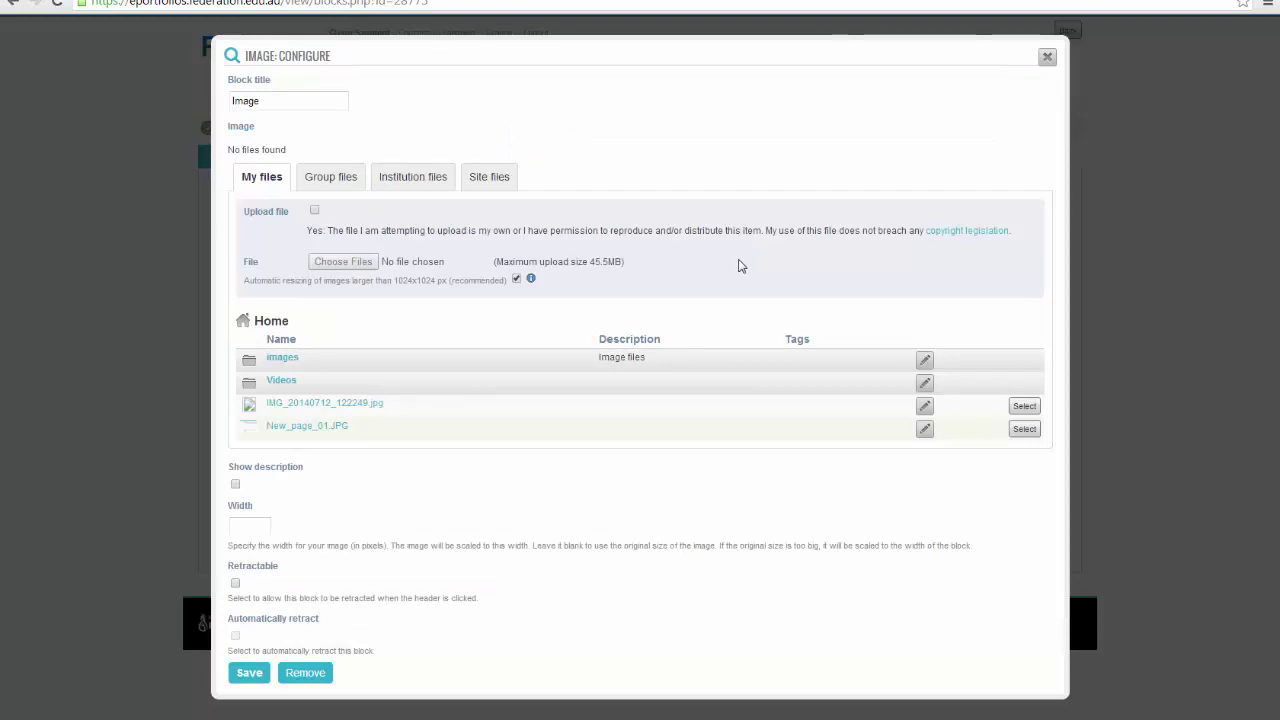
{"action": "left_click", "coordinate": [282, 360]}
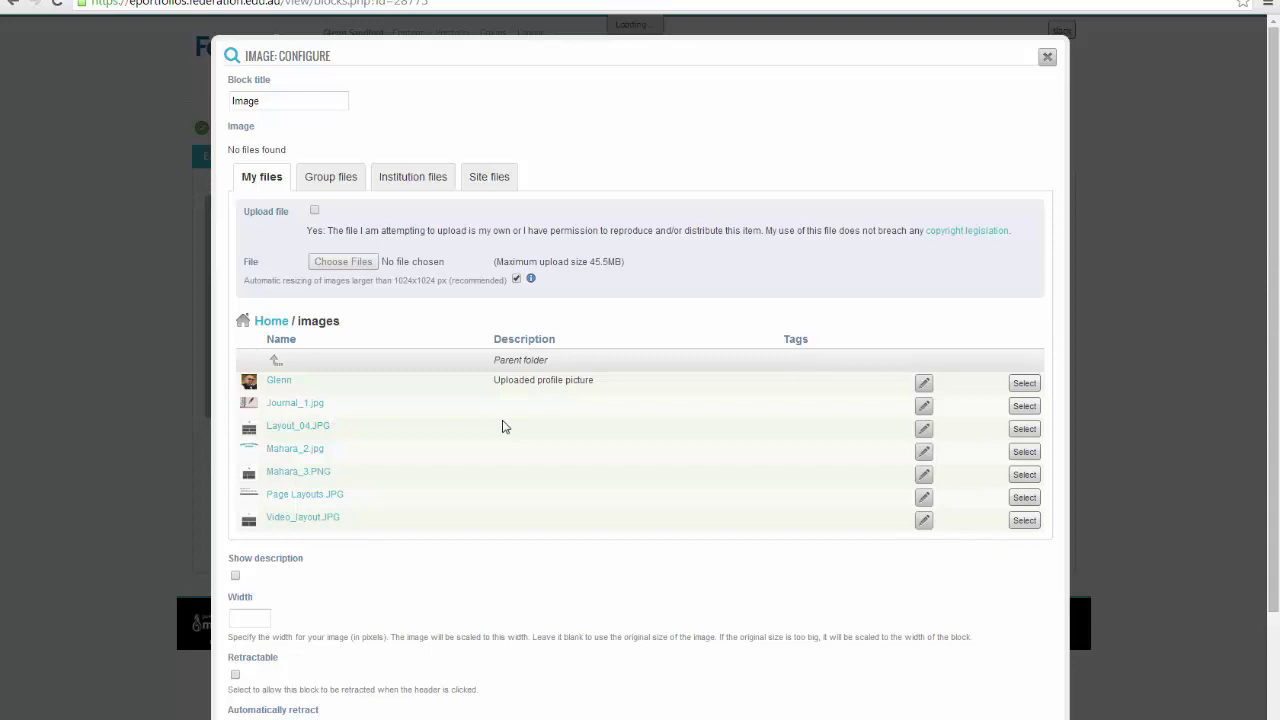
{"action": "left_click", "coordinate": [314, 213]}
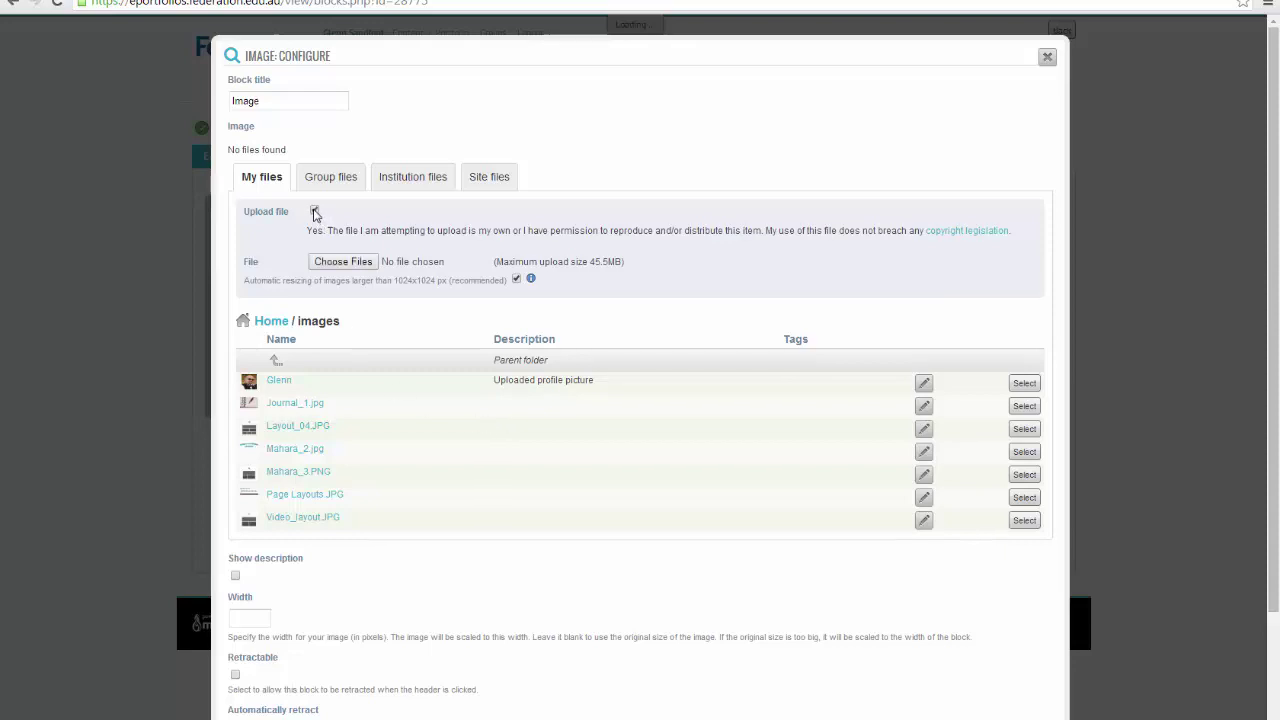
{"action": "left_click", "coordinate": [355, 266]}
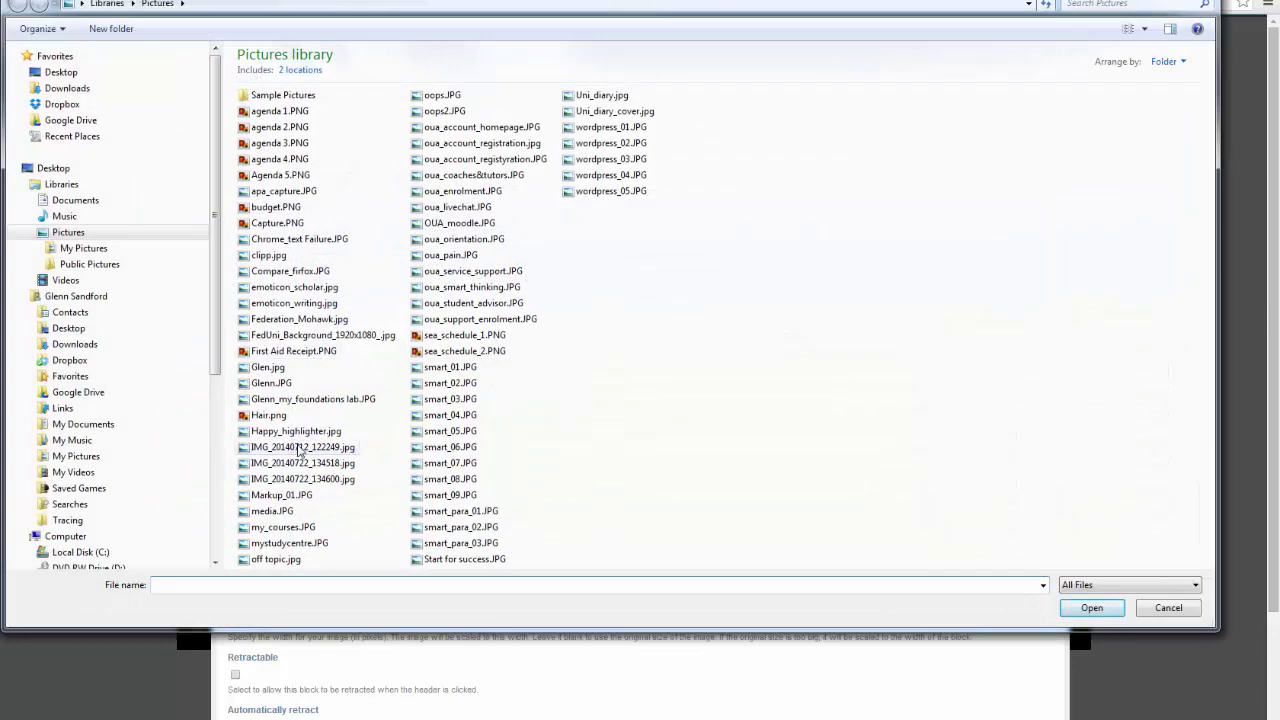
{"action": "left_click", "coordinate": [300, 450]}
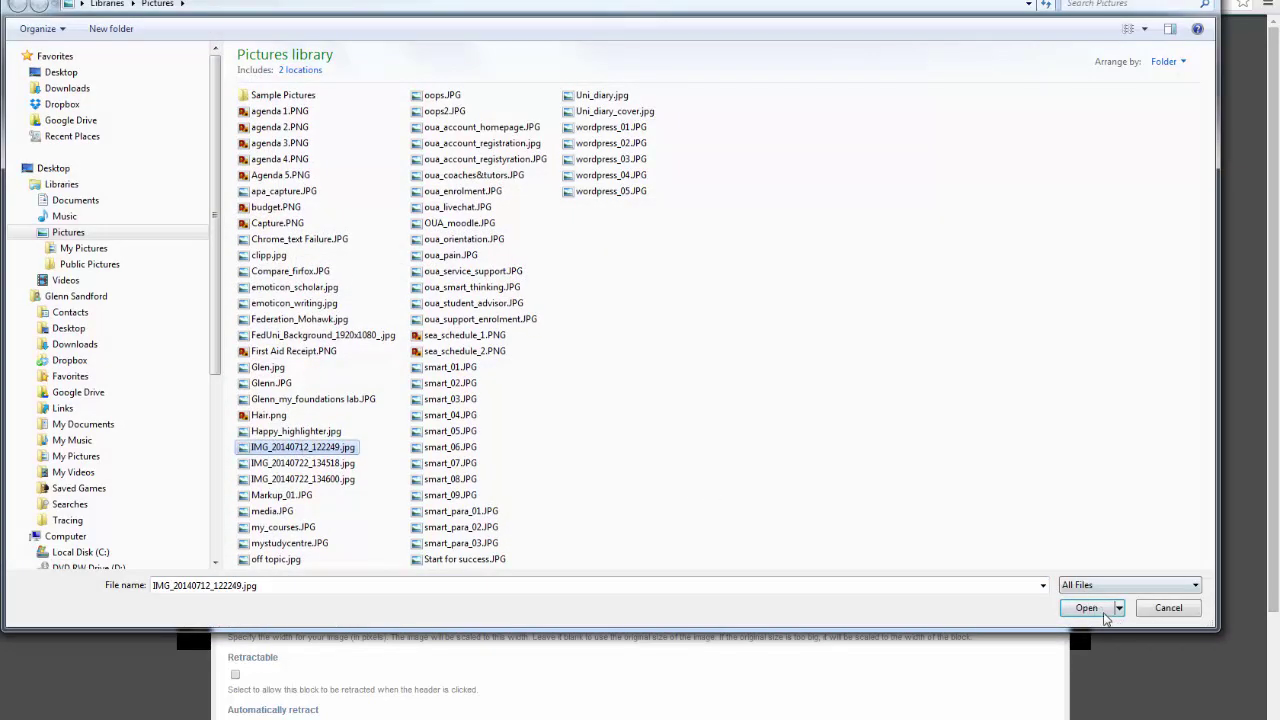
{"action": "left_click", "coordinate": [1092, 610]}
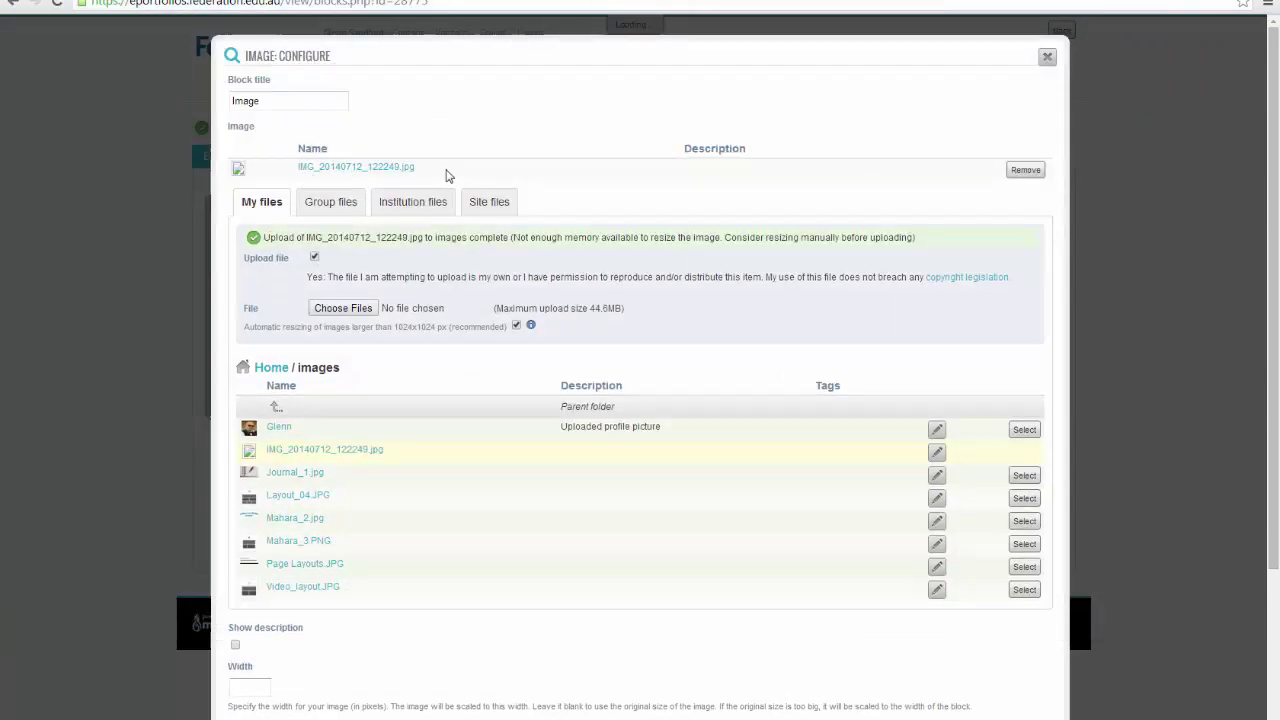
{"action": "scroll", "coordinate": [391, 606], "scroll_direction": "down", "scroll_amount": 3}
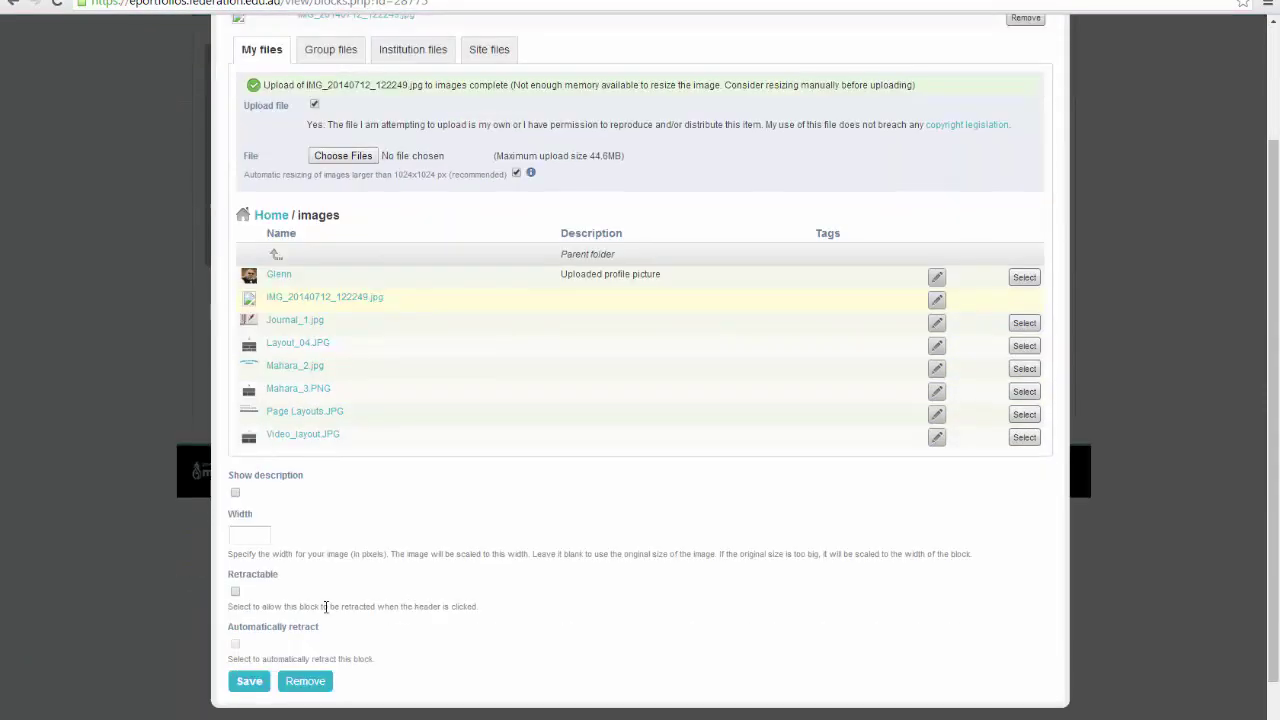
{"action": "left_click", "coordinate": [249, 681]}
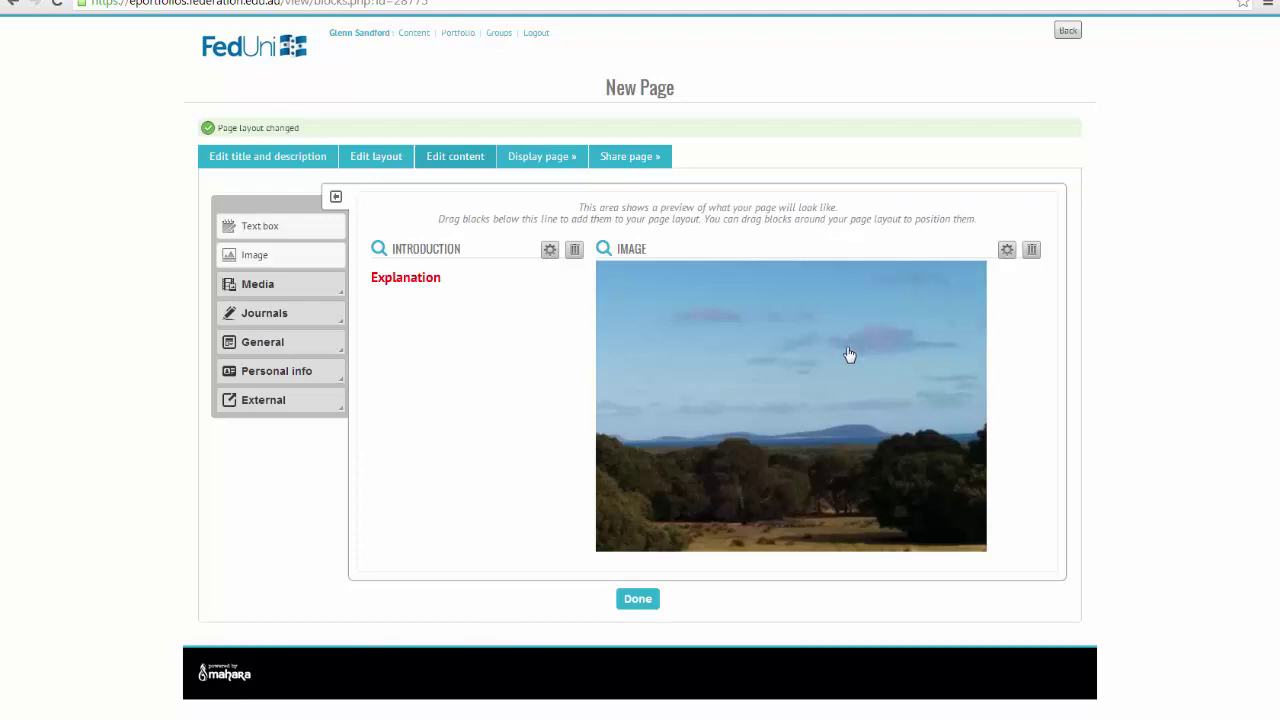
{"action": "left_click", "coordinate": [541, 157]}
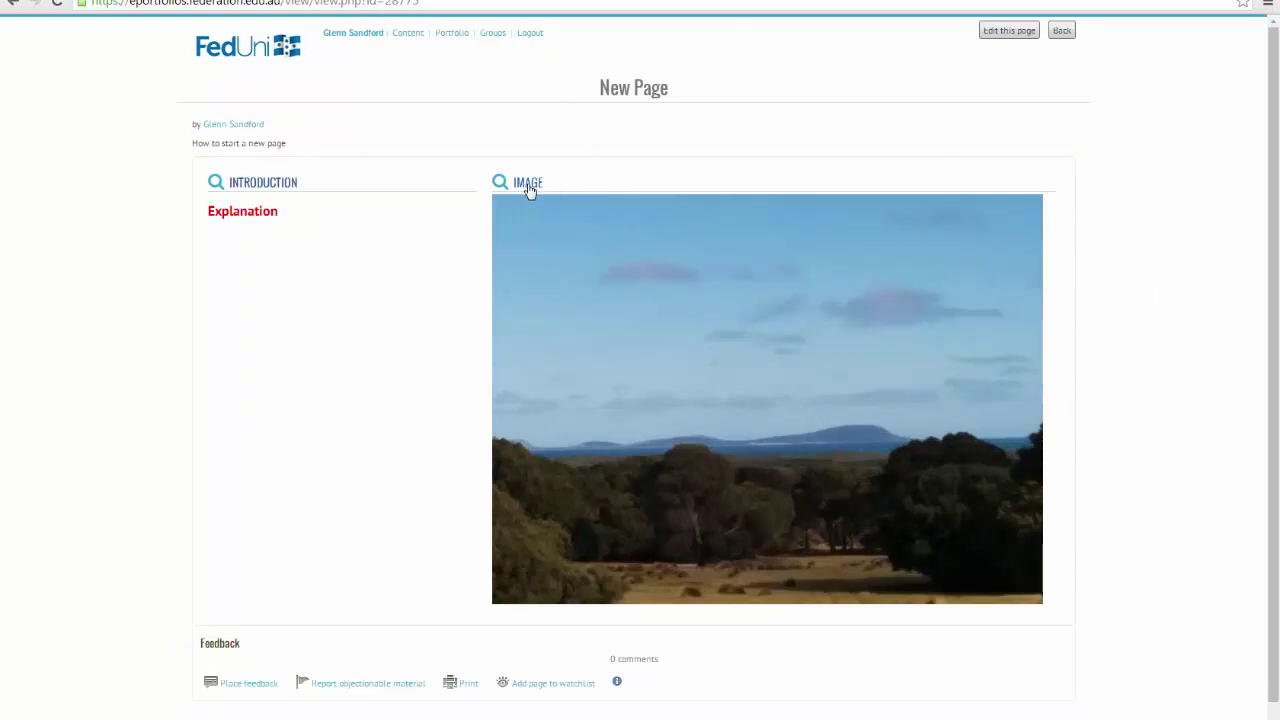
- Return to editing the page and change the image block's title to "Island View"
{"action": "left_click", "coordinate": [996, 32]}
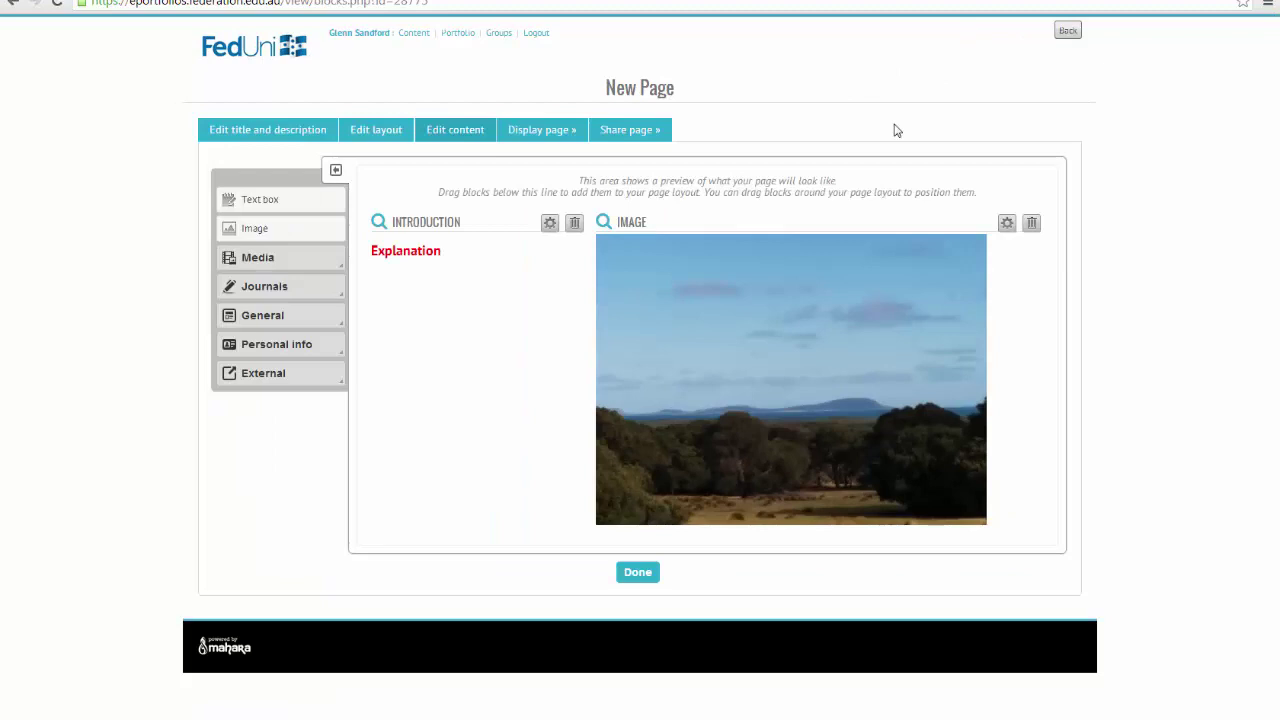
{"action": "left_click", "coordinate": [1006, 222]}
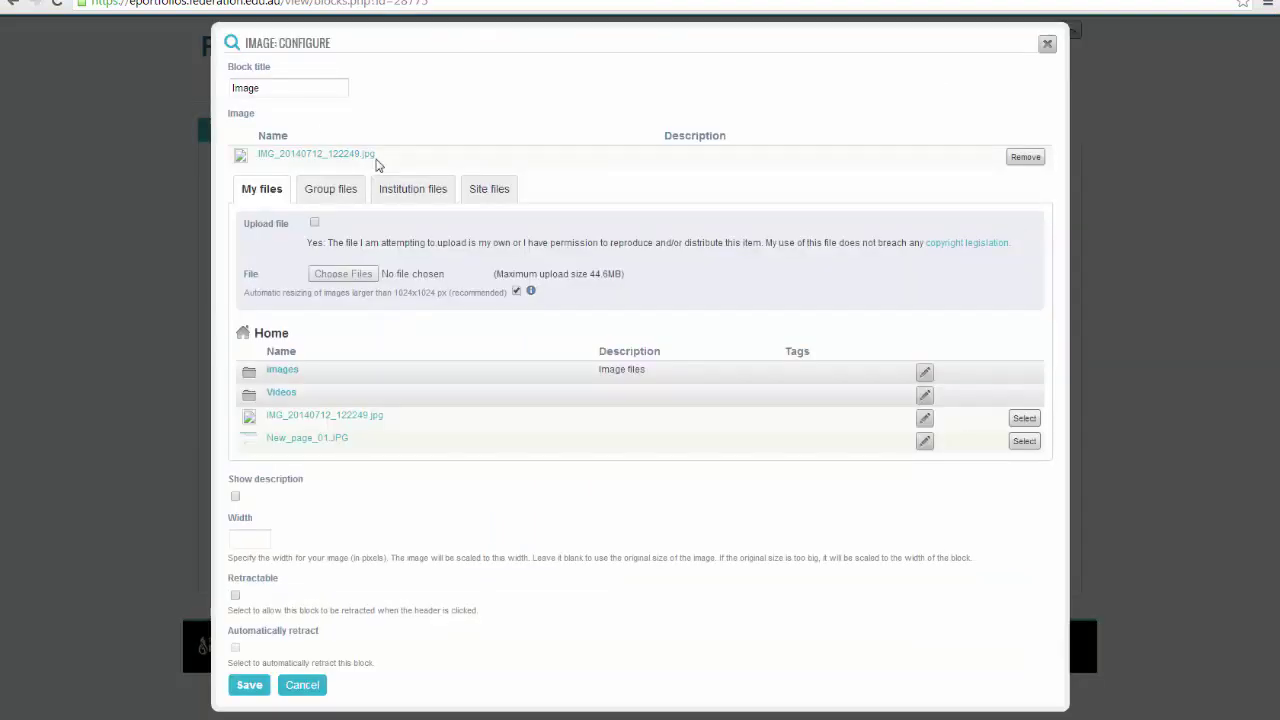
{"action": "left_click_drag", "start_coordinate": [263, 88], "coordinate": [222, 90]}
{"action": "type", "text": "Island V"}
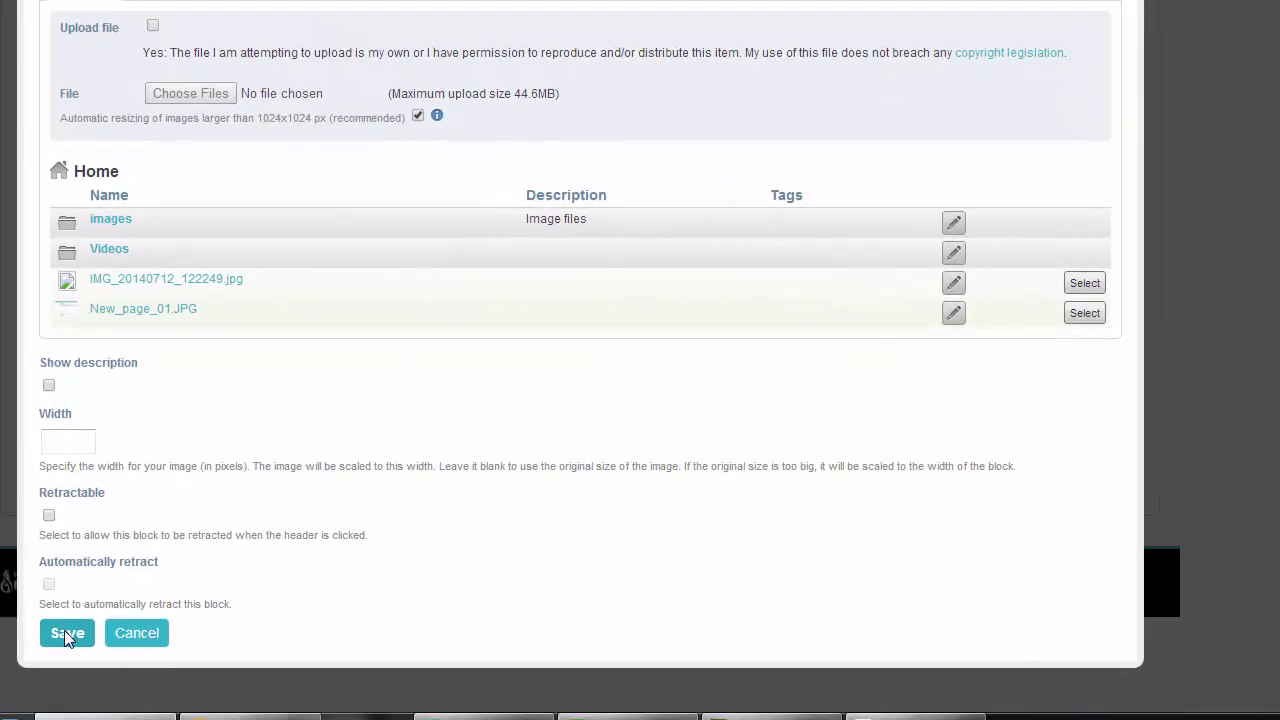
{"action": "left_click", "coordinate": [64, 632]}
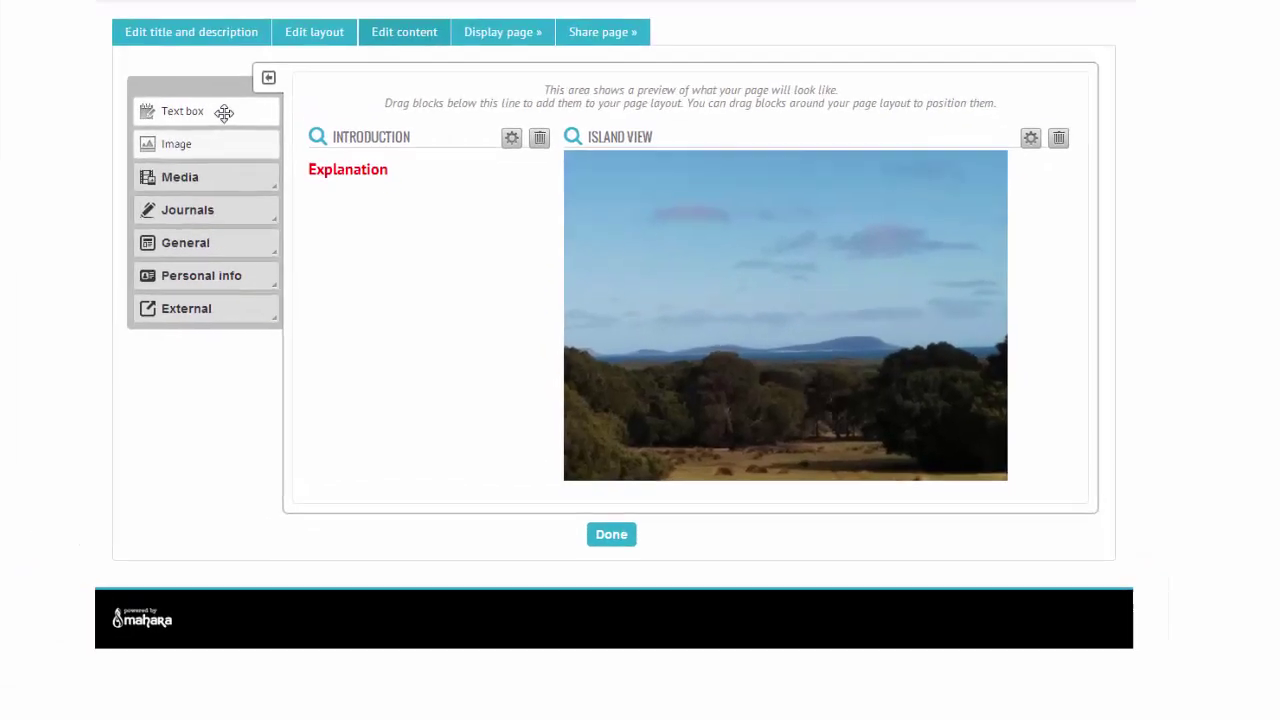
{"action": "left_click_drag", "start_coordinate": [224, 112], "coordinate": [772, 465]}
{"action": "left_click_drag", "start_coordinate": [779, 510], "coordinate": [274, 217]}
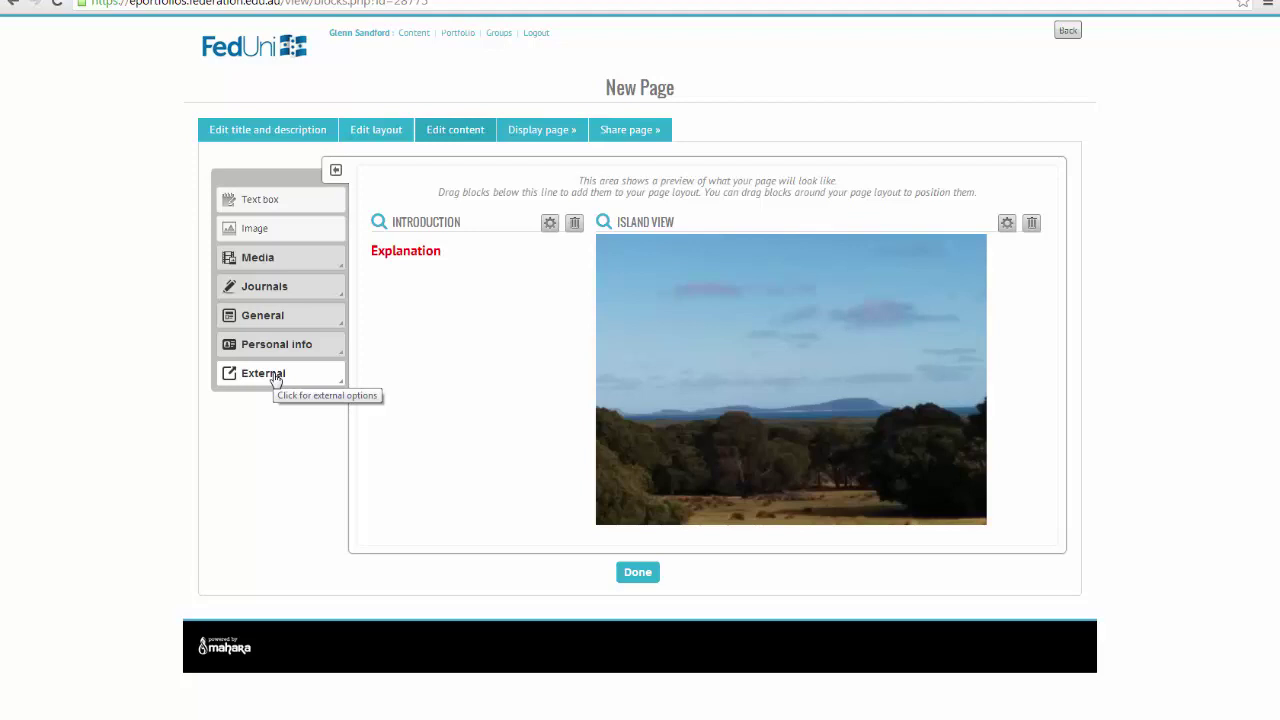
- Add a File(s) to download block below the Introduction containing 1001_Course_Description_2011.pdf, save it, and display the page
{"action": "left_click", "coordinate": [285, 263]}
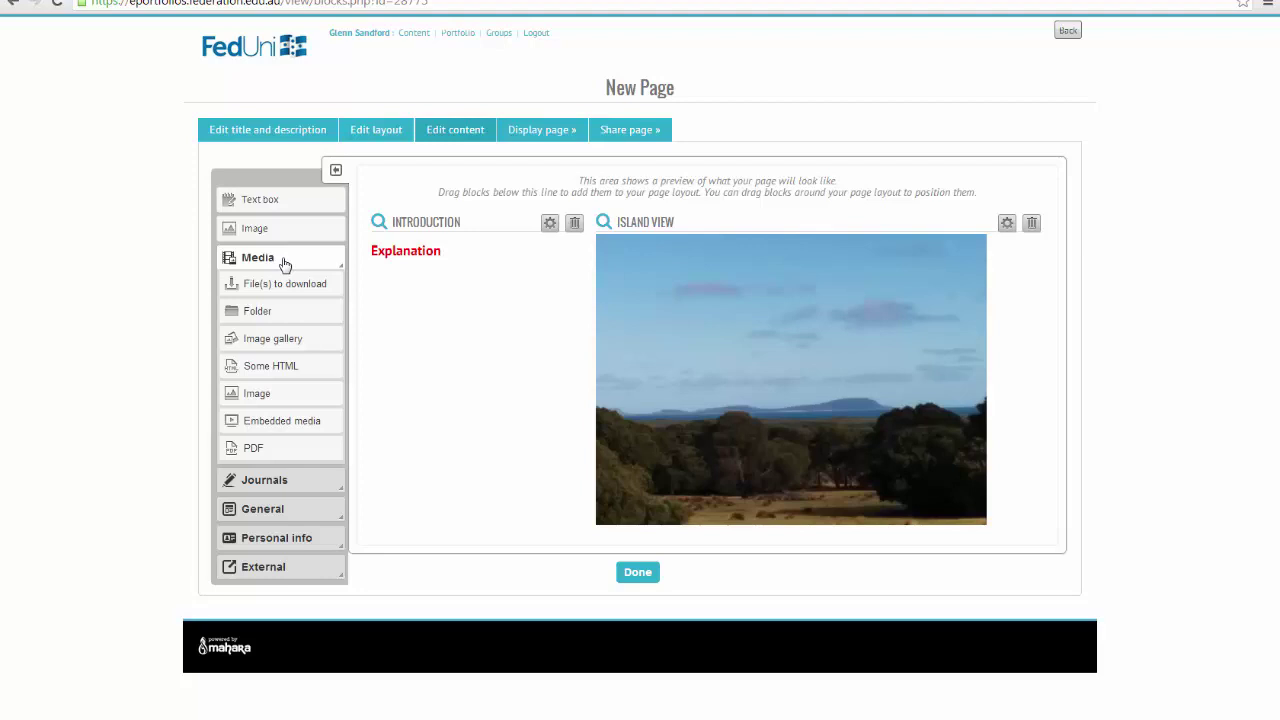
{"action": "mouse_move", "coordinate": [262, 285]}
{"action": "left_mouse_down"}
{"action": "mouse_move", "coordinate": [360, 314]}
{"action": "mouse_move", "coordinate": [415, 317]}
{"action": "mouse_move", "coordinate": [446, 297]}
{"action": "left_mouse_up"}
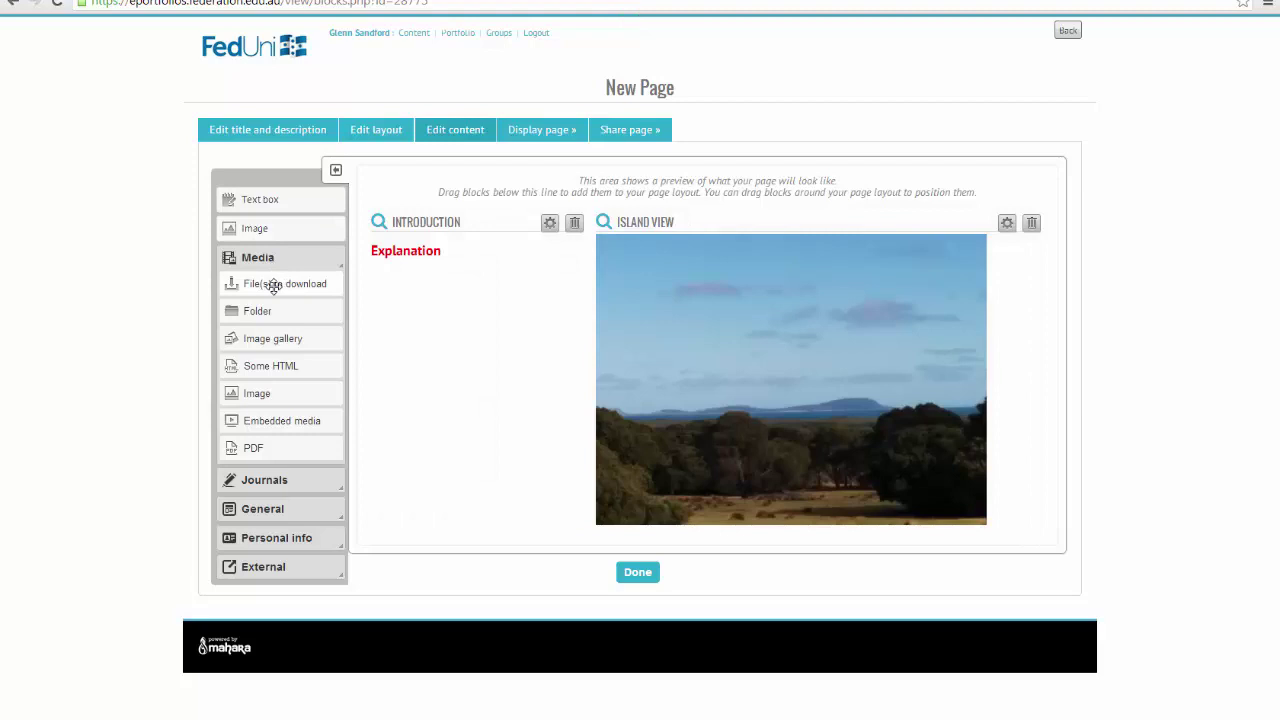
{"action": "mouse_move", "coordinate": [274, 287]}
{"action": "left_mouse_down"}
{"action": "mouse_move", "coordinate": [457, 289]}
{"action": "mouse_move", "coordinate": [451, 300]}
{"action": "left_mouse_up"}
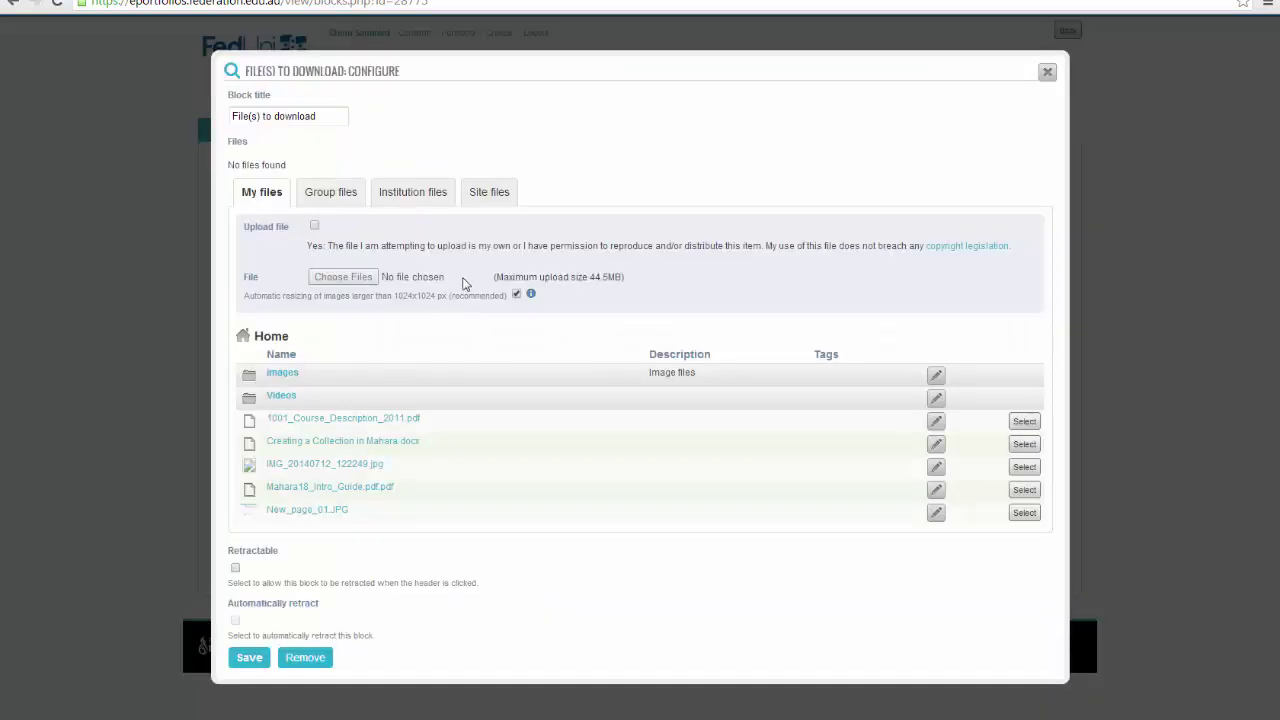
{"action": "left_click", "coordinate": [1024, 421]}
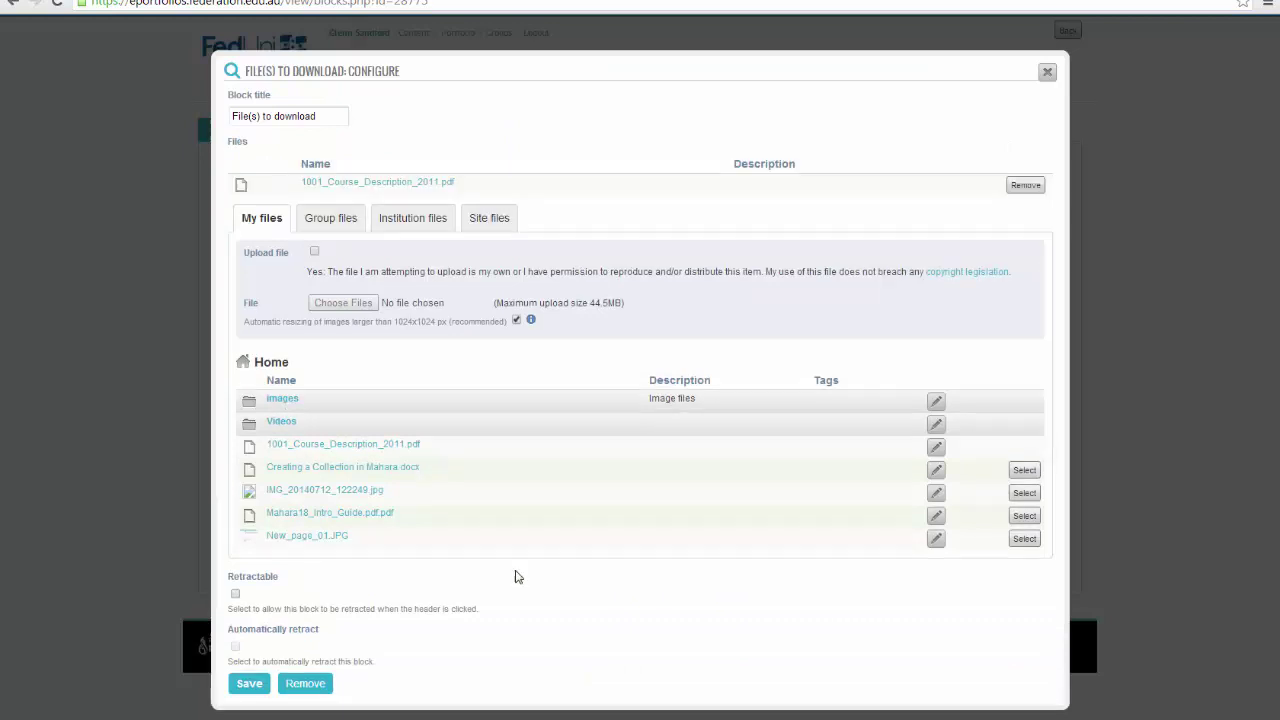
{"action": "left_click", "coordinate": [249, 685]}
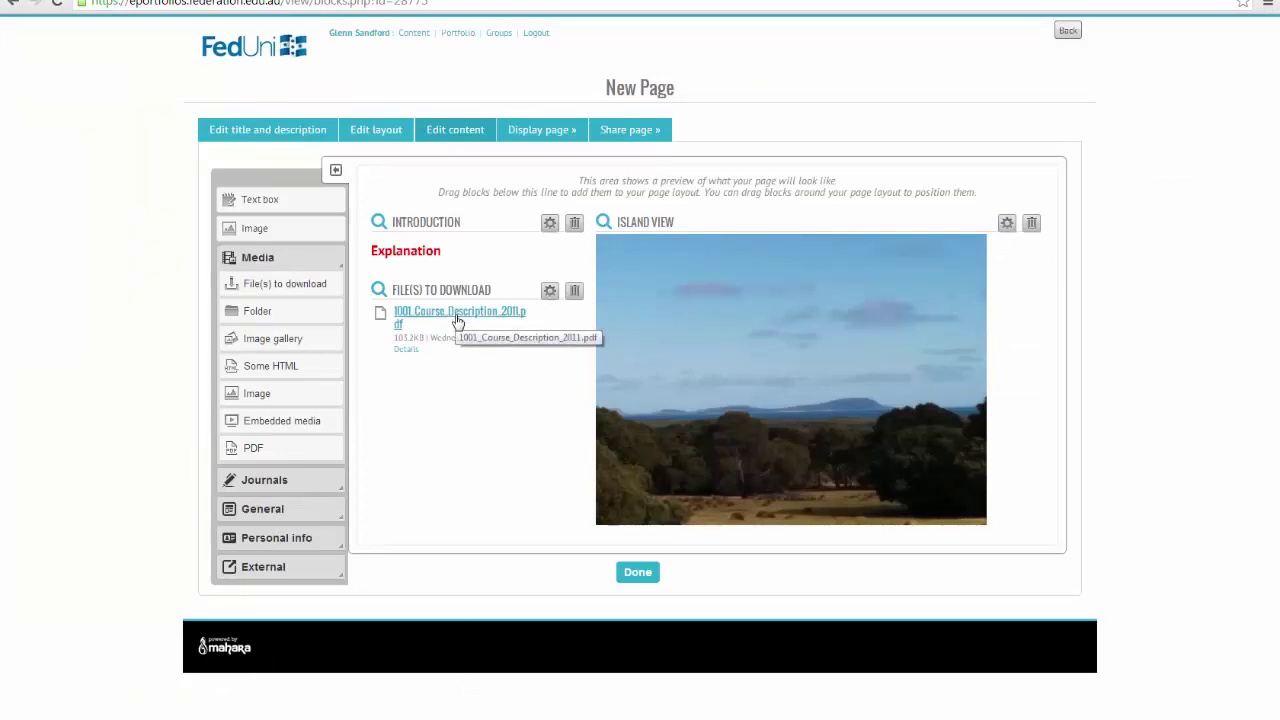
{"action": "left_click", "coordinate": [550, 131]}
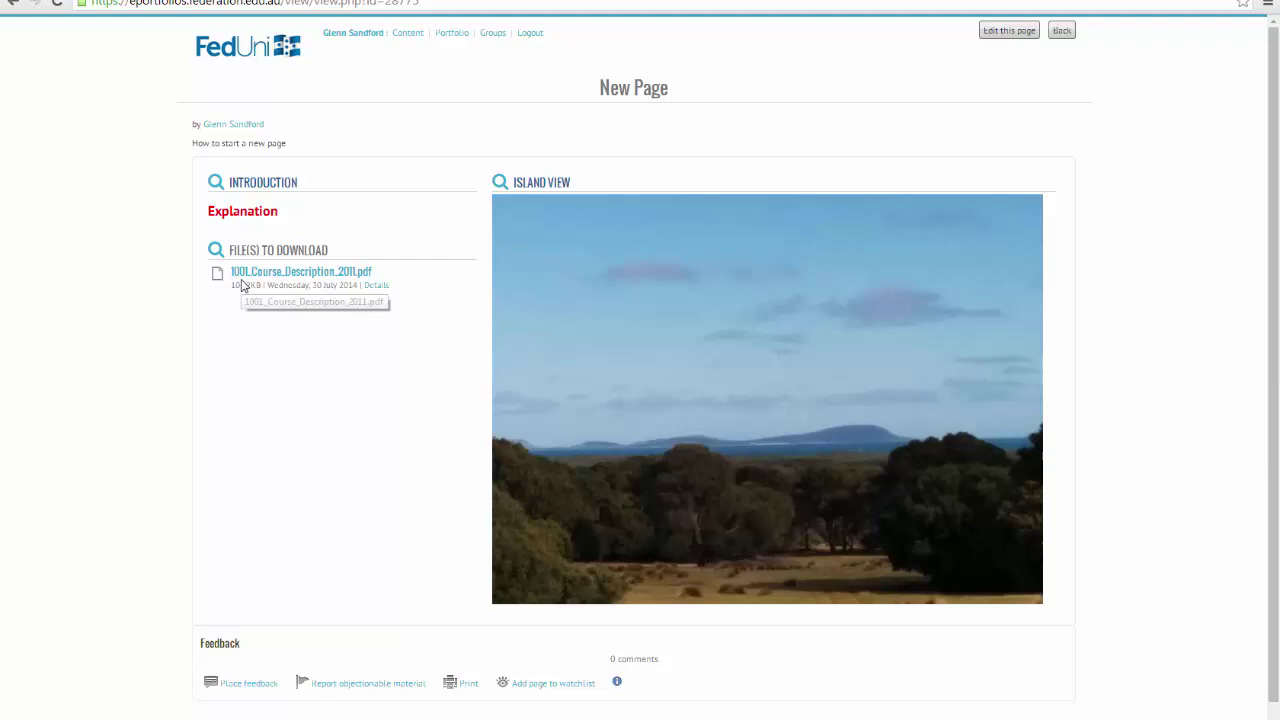
- Return to editing and add a PDF block below the download block showing 1001_Course_Description_2011.pdf
{"action": "left_click", "coordinate": [1012, 32]}
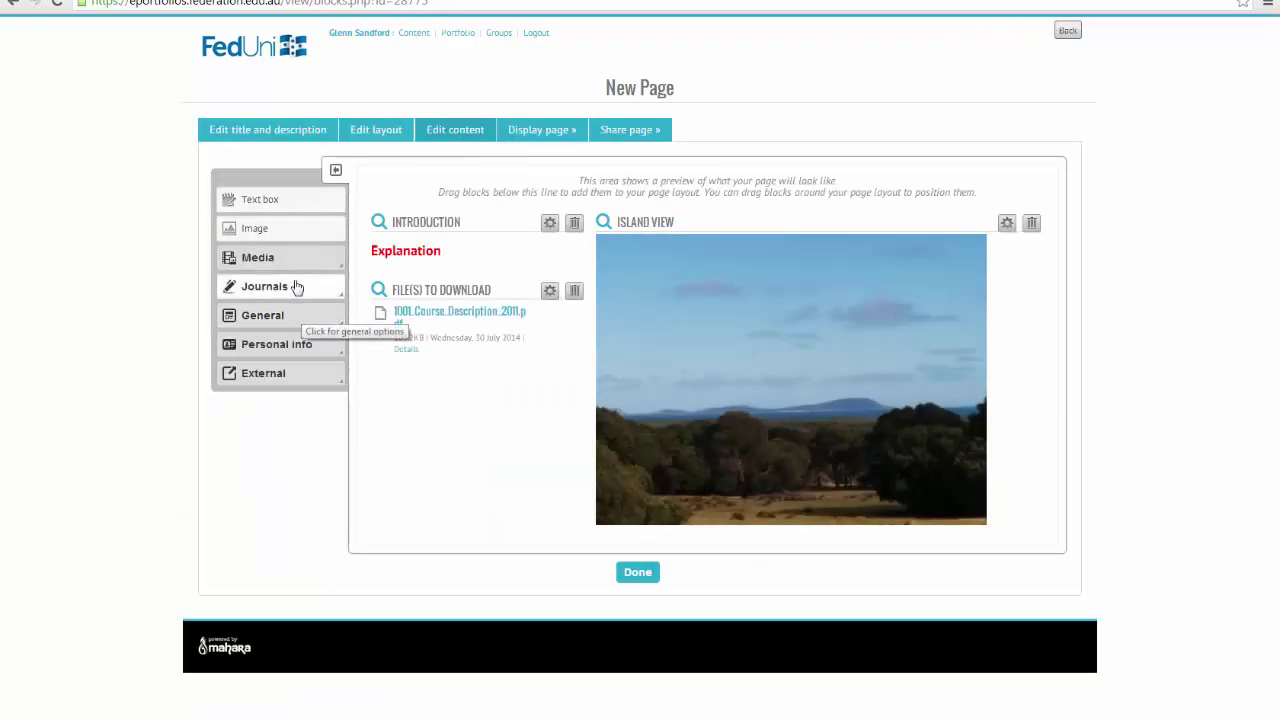
{"action": "left_click", "coordinate": [301, 268]}
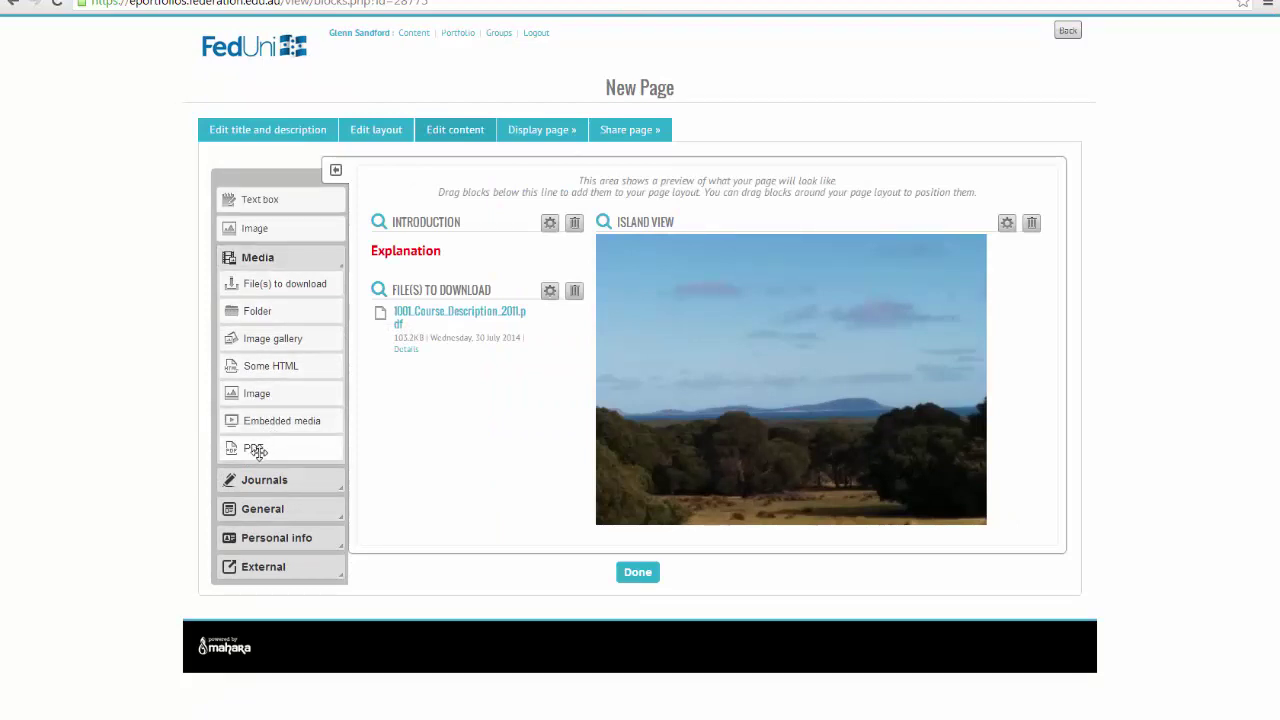
{"action": "left_click_drag", "start_coordinate": [252, 451], "coordinate": [424, 397]}
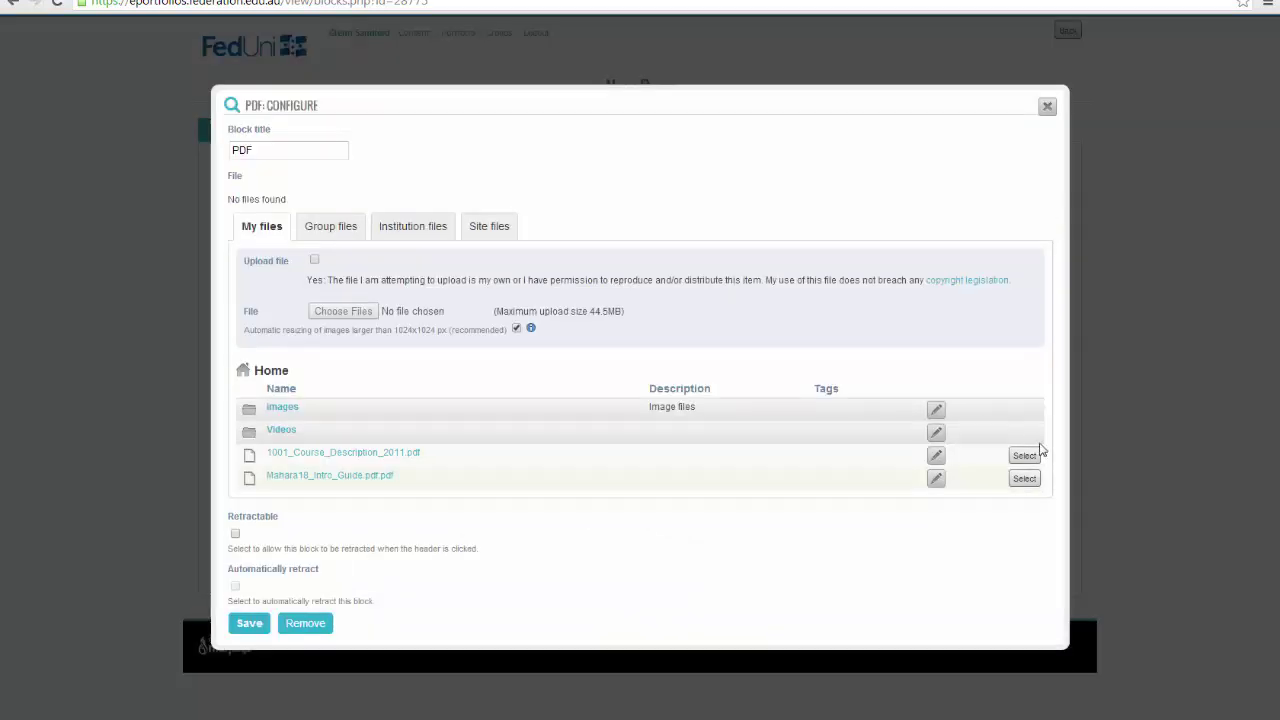
{"action": "left_click", "coordinate": [247, 650]}
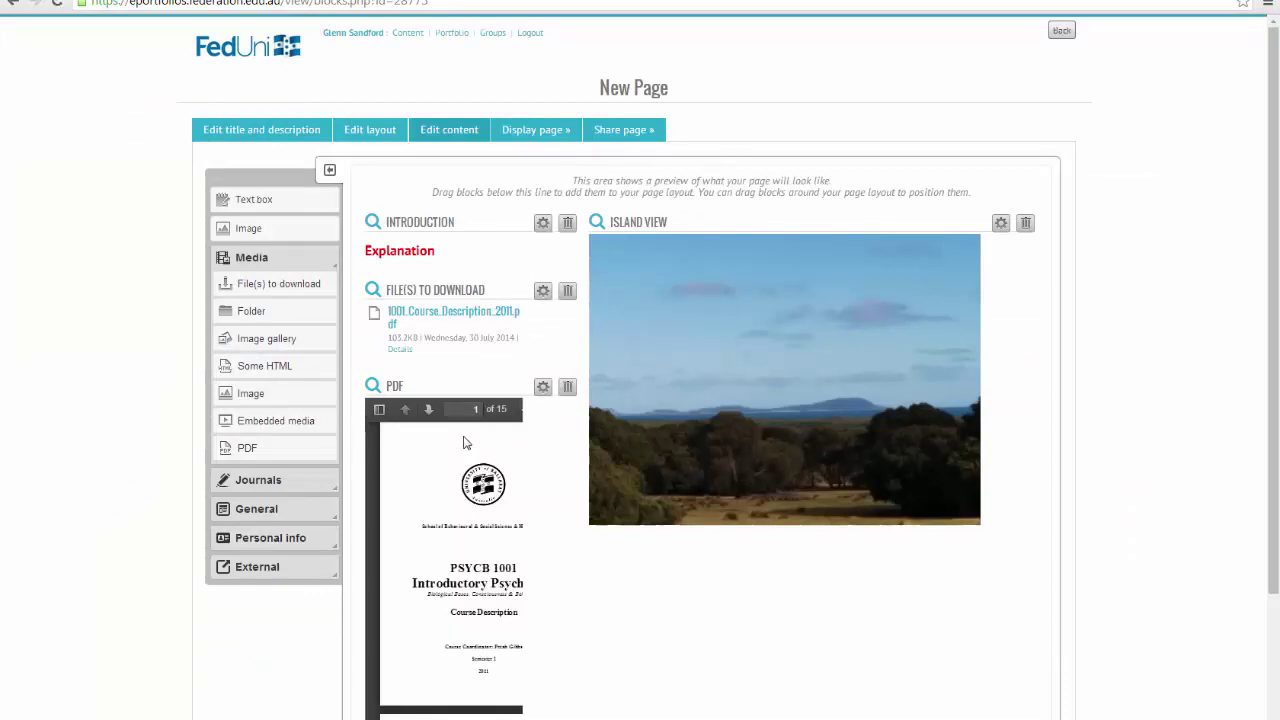
- Move the PDF block into the wider column below the Island View image and check its viewer
{"action": "scroll", "coordinate": [556, 524], "scroll_direction": "down", "scroll_amount": 1}
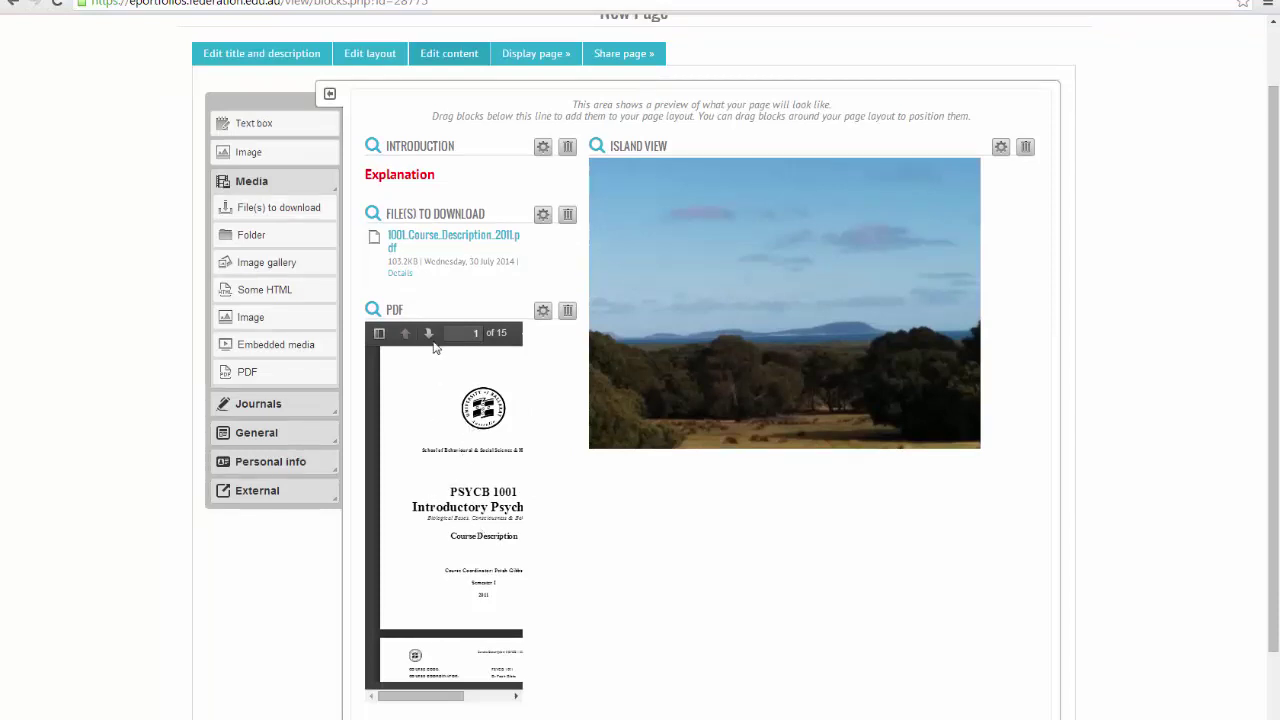
{"action": "left_click_drag", "start_coordinate": [430, 309], "coordinate": [726, 518]}
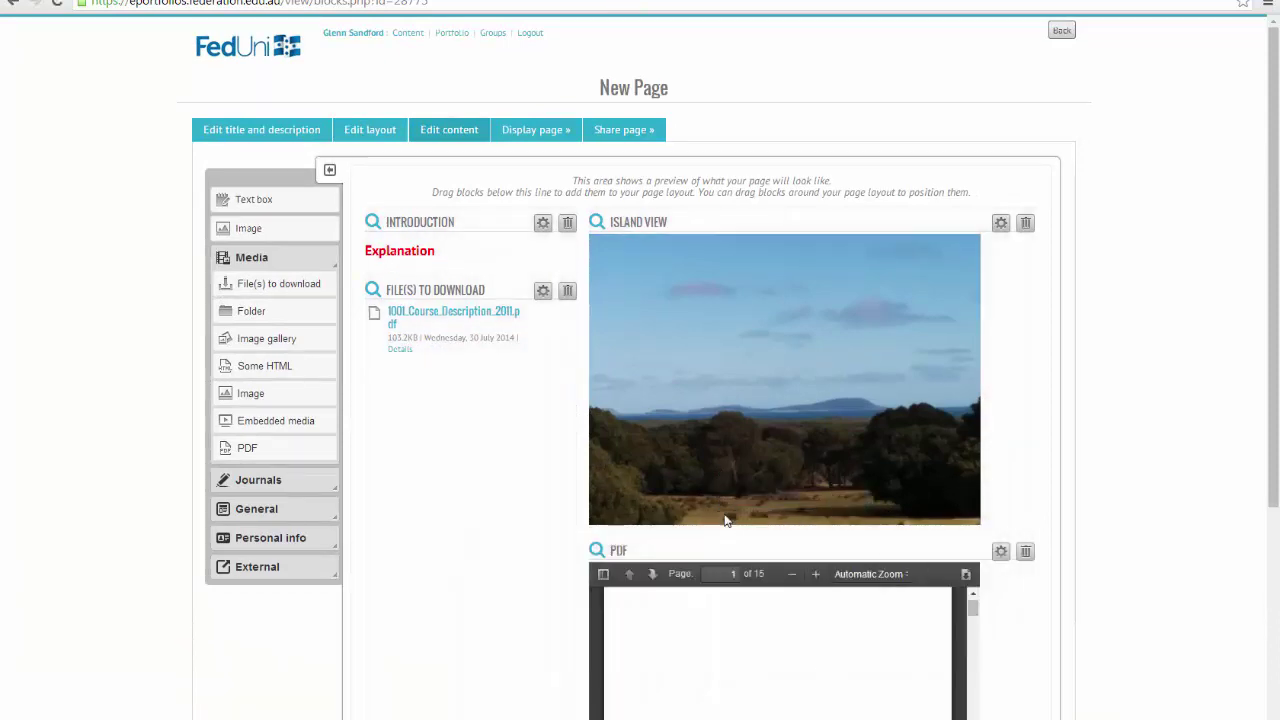
{"action": "scroll", "coordinate": [1057, 403], "scroll_direction": "down", "scroll_amount": 2}
{"action": "scroll", "coordinate": [1046, 405], "scroll_direction": "down", "scroll_amount": 2}
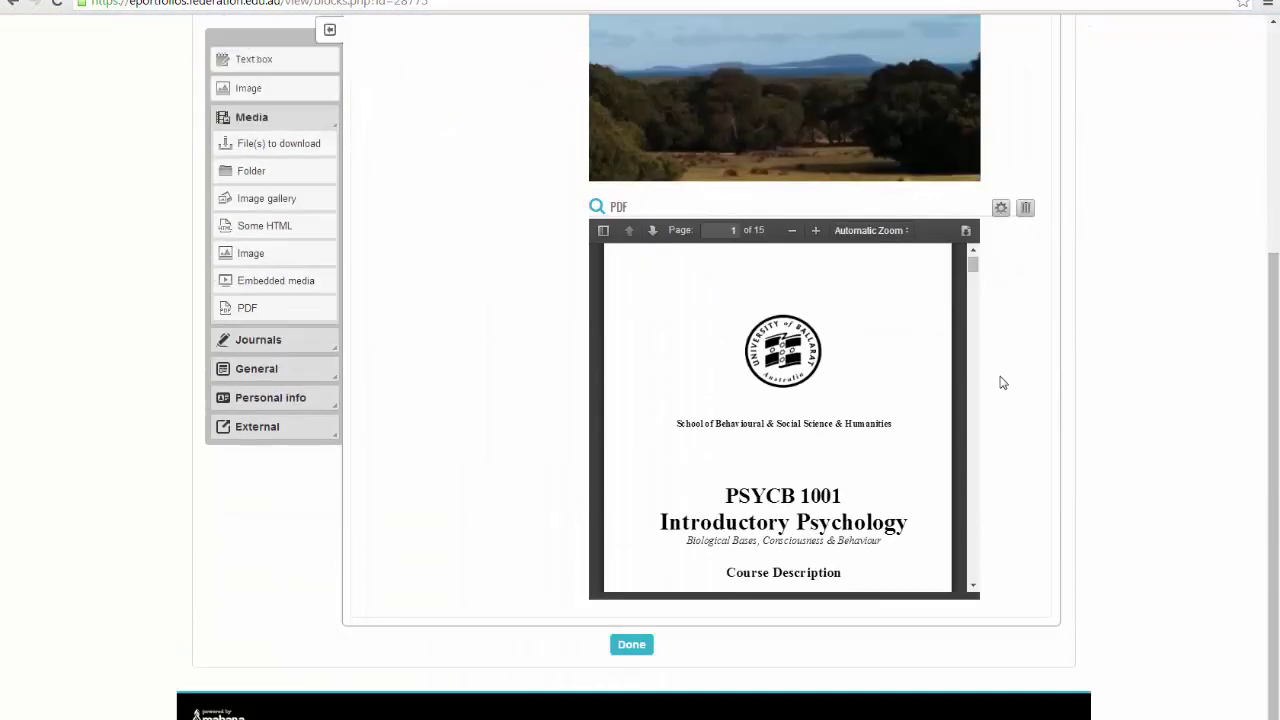
{"action": "mouse_move", "coordinate": [972, 270]}
{"action": "left_mouse_down"}
{"action": "mouse_move", "coordinate": [990, 597]}
{"action": "mouse_move", "coordinate": [972, 262]}
{"action": "left_mouse_up"}
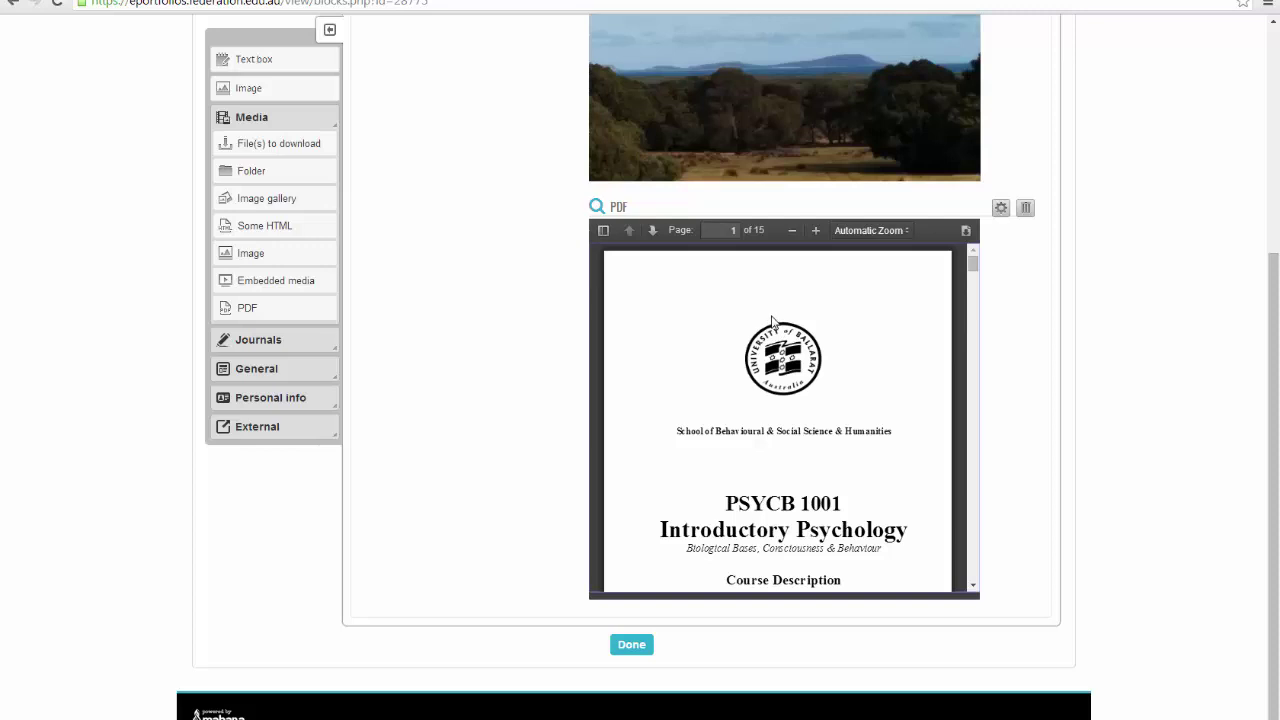
{"action": "scroll", "coordinate": [451, 211], "scroll_direction": "up", "scroll_amount": 4}
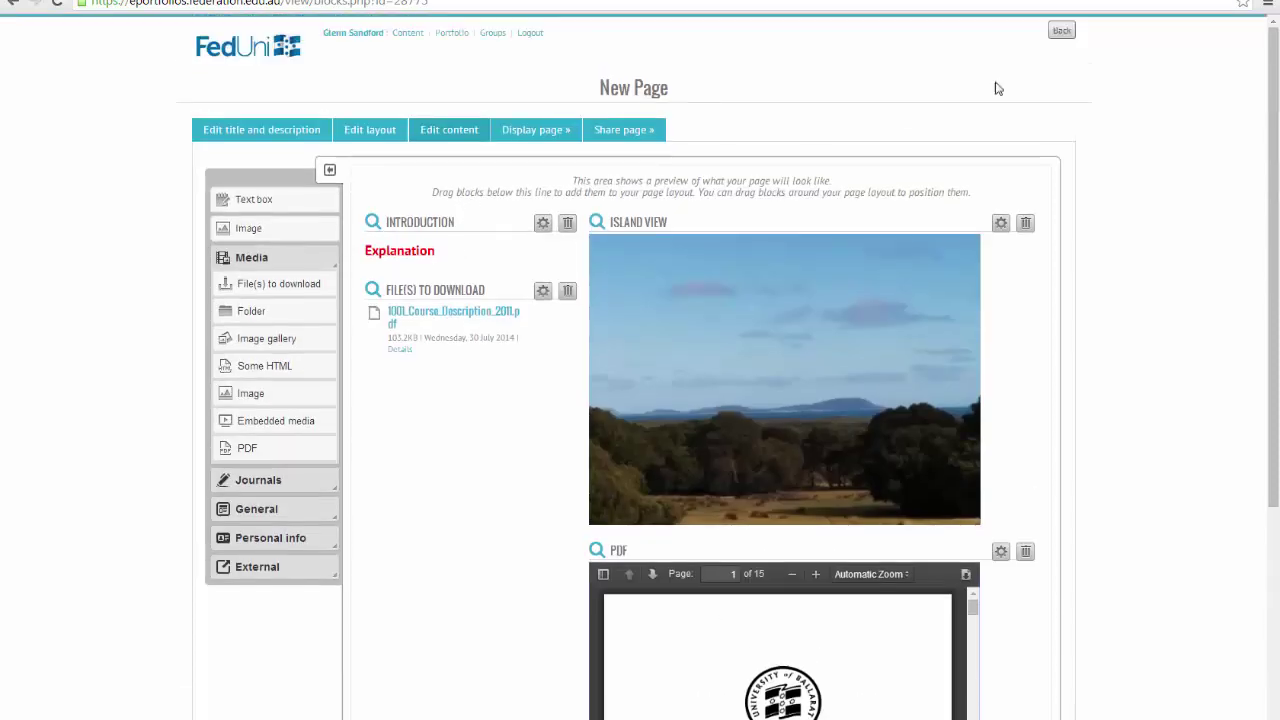
- Display the page, review the embedded PDF below the image, and return to editing
{"action": "left_click", "coordinate": [529, 129]}
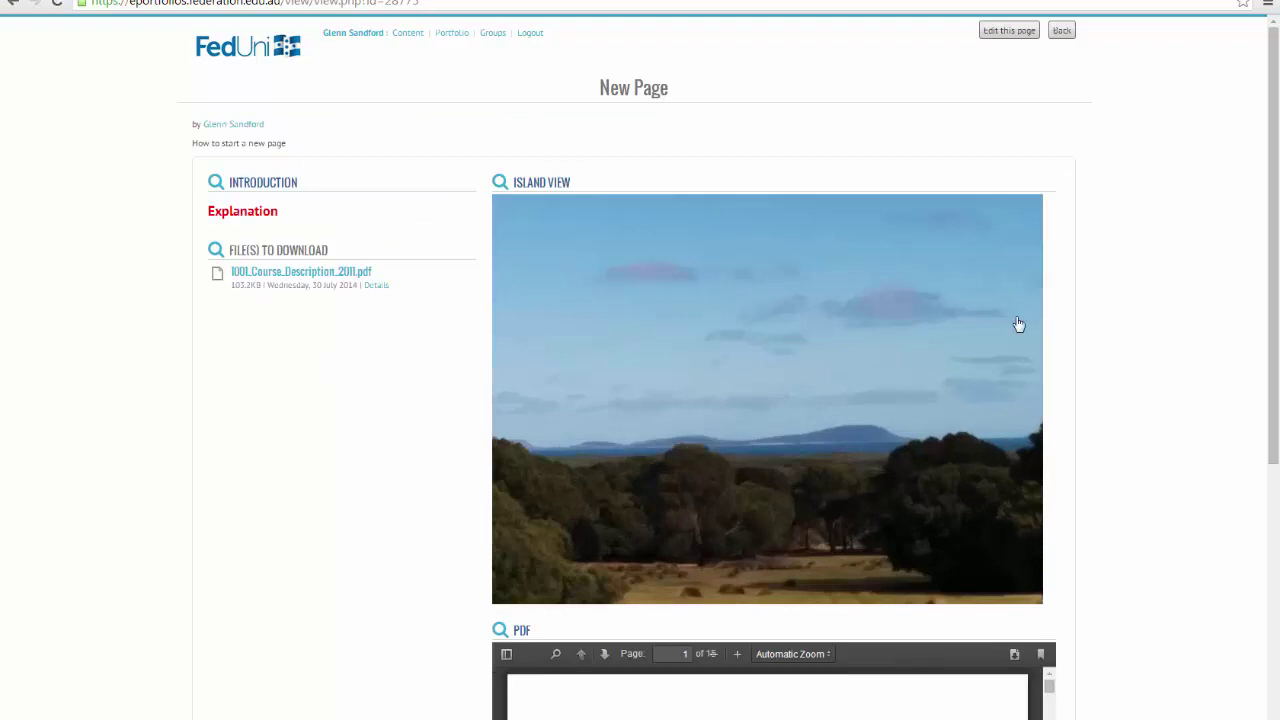
{"action": "scroll", "coordinate": [1096, 328], "scroll_direction": "down", "scroll_amount": 1}
{"action": "scroll", "coordinate": [1096, 328], "scroll_direction": "down", "scroll_amount": 4}
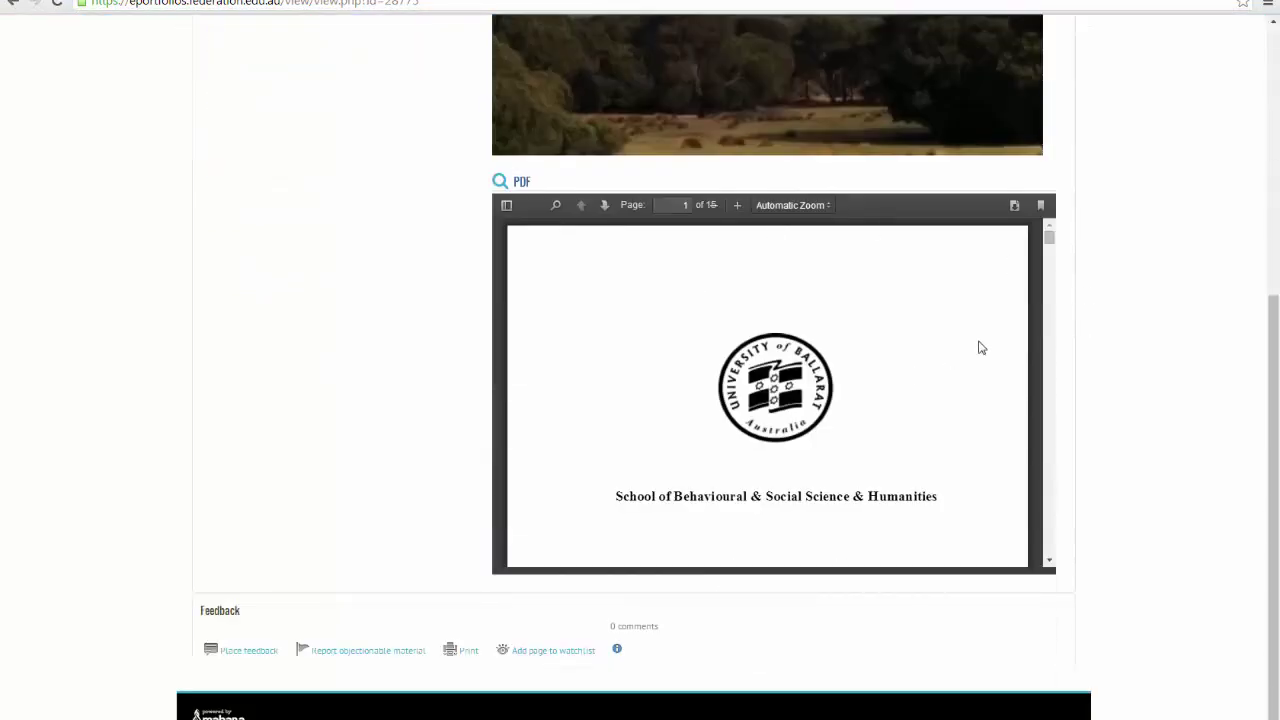
{"action": "scroll", "coordinate": [1100, 345], "scroll_direction": "up", "scroll_amount": 5}
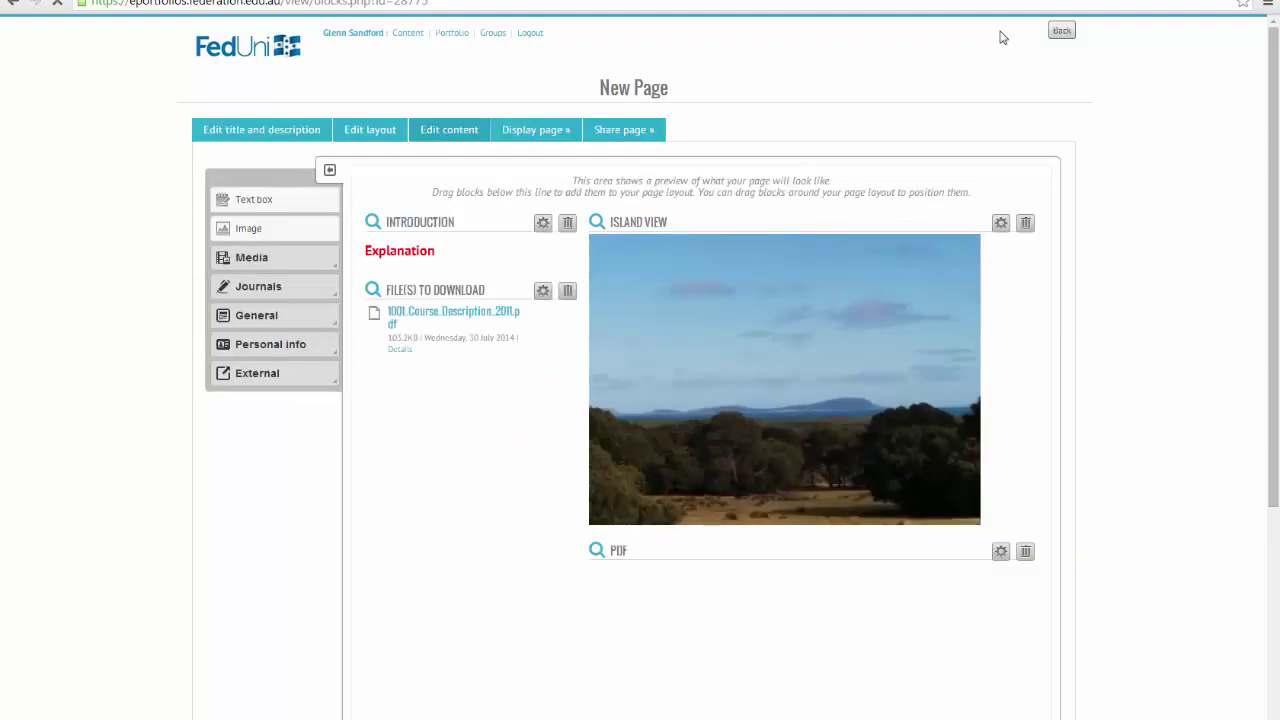
- Make the PDF block retractable and automatically retracted, save it, and display the page
{"action": "left_click", "coordinate": [1001, 551]}
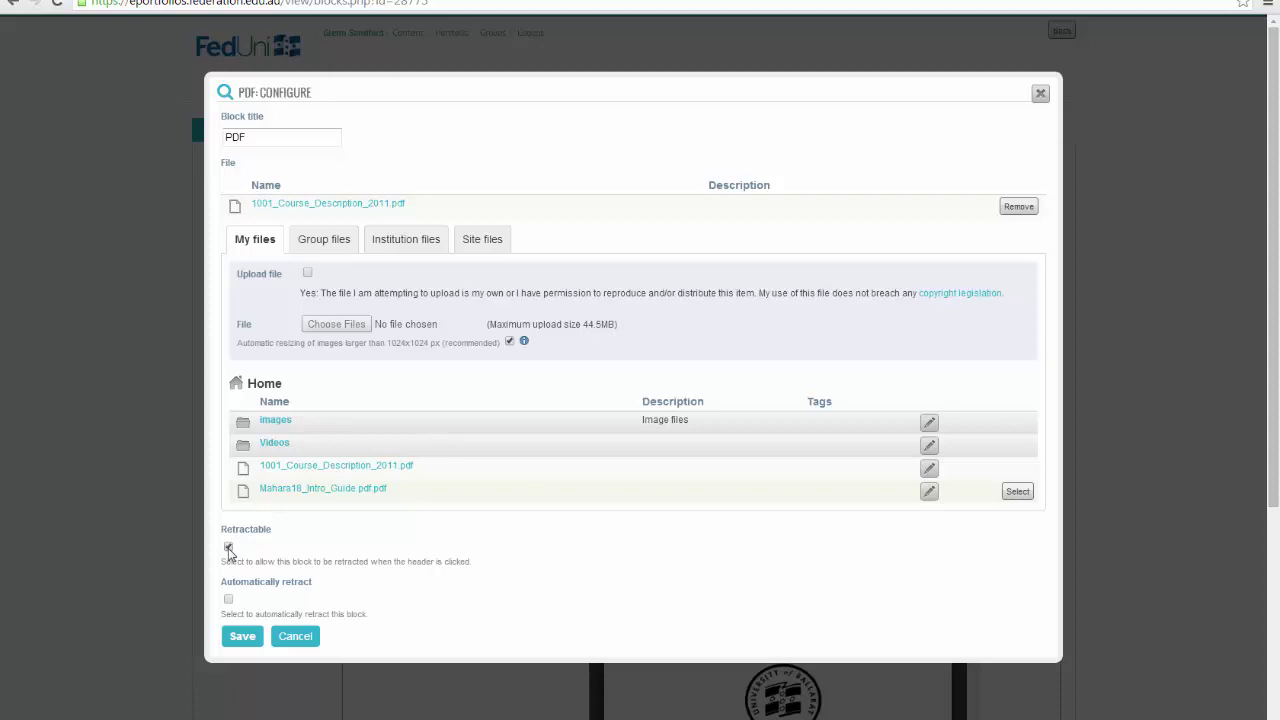
{"action": "left_click", "coordinate": [248, 638]}
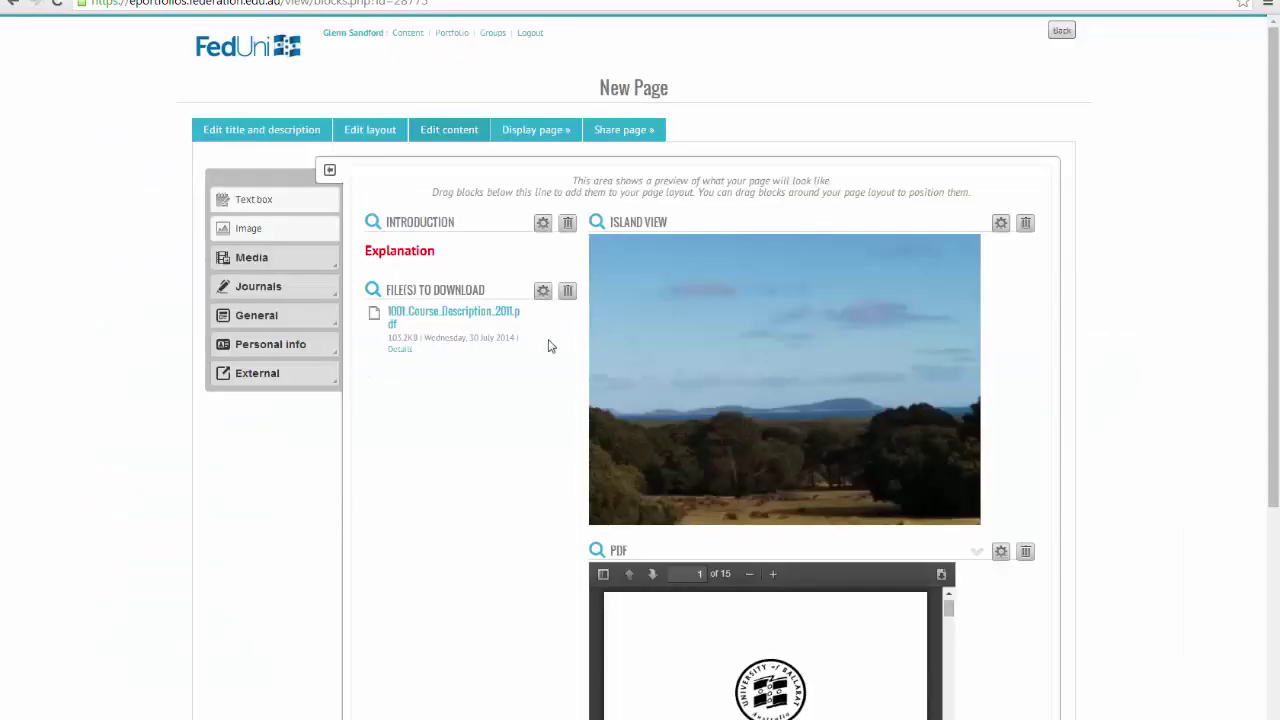
{"action": "left_click", "coordinate": [534, 133]}
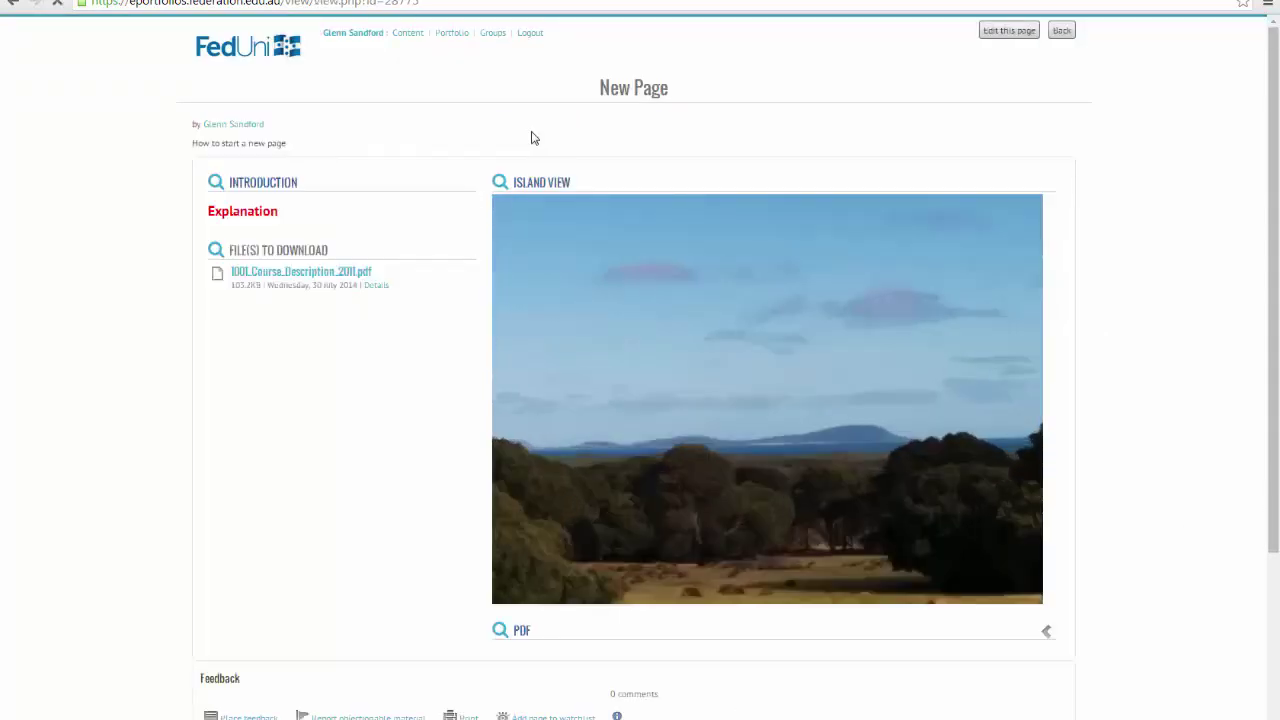
- Expand the retracted PDF block on the displayed page, collapse it again, and return to editing the page
{"action": "scroll", "coordinate": [1119, 272], "scroll_direction": "down", "scroll_amount": 1}
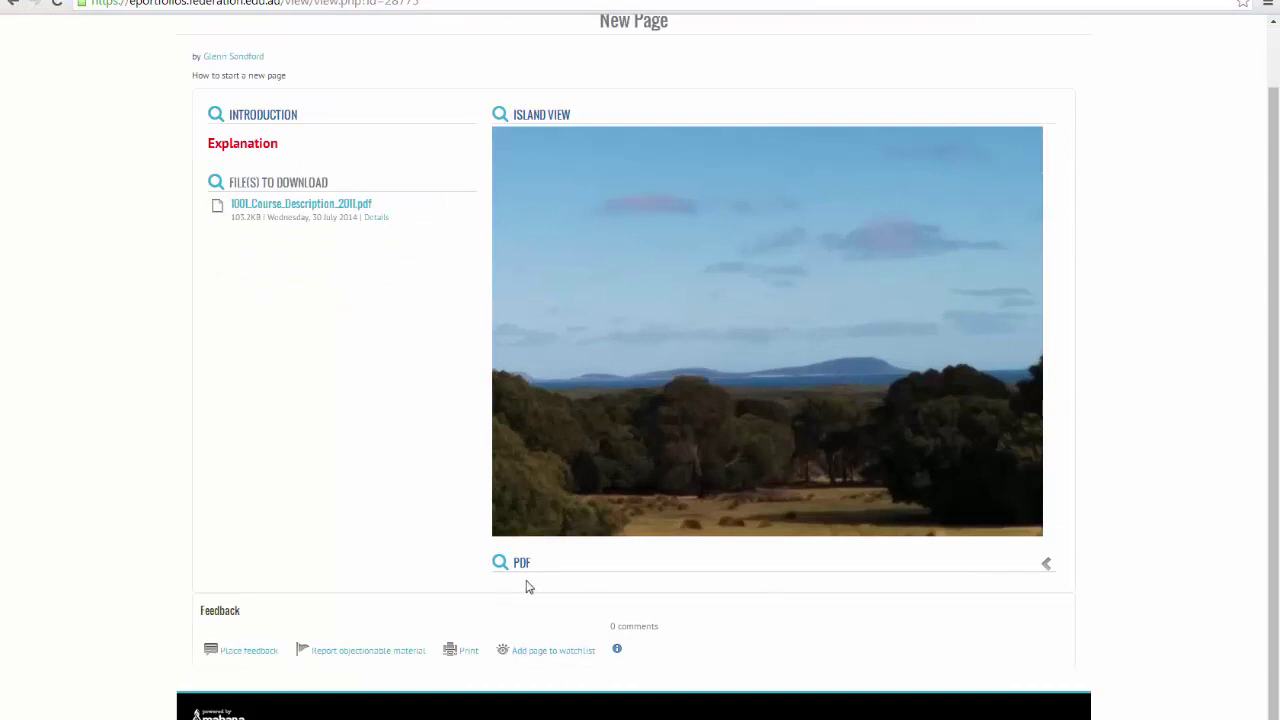
{"action": "left_click", "coordinate": [1046, 566]}
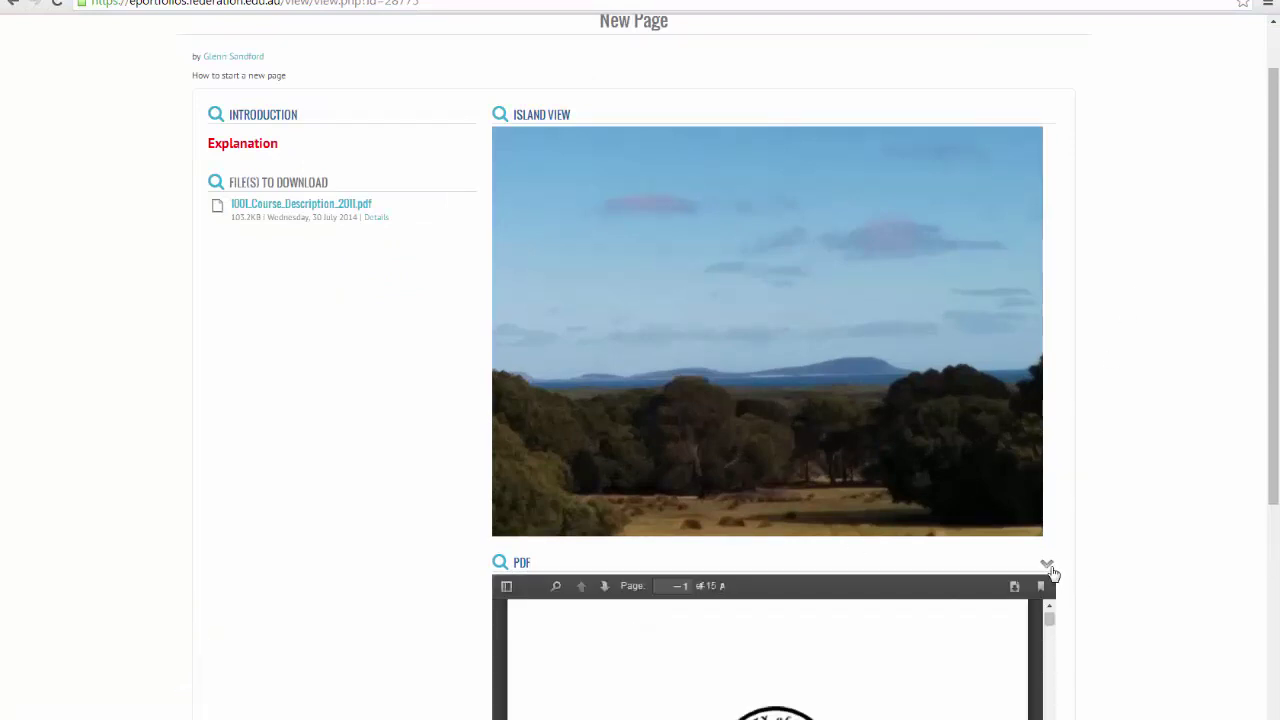
{"action": "left_click", "coordinate": [1046, 564]}
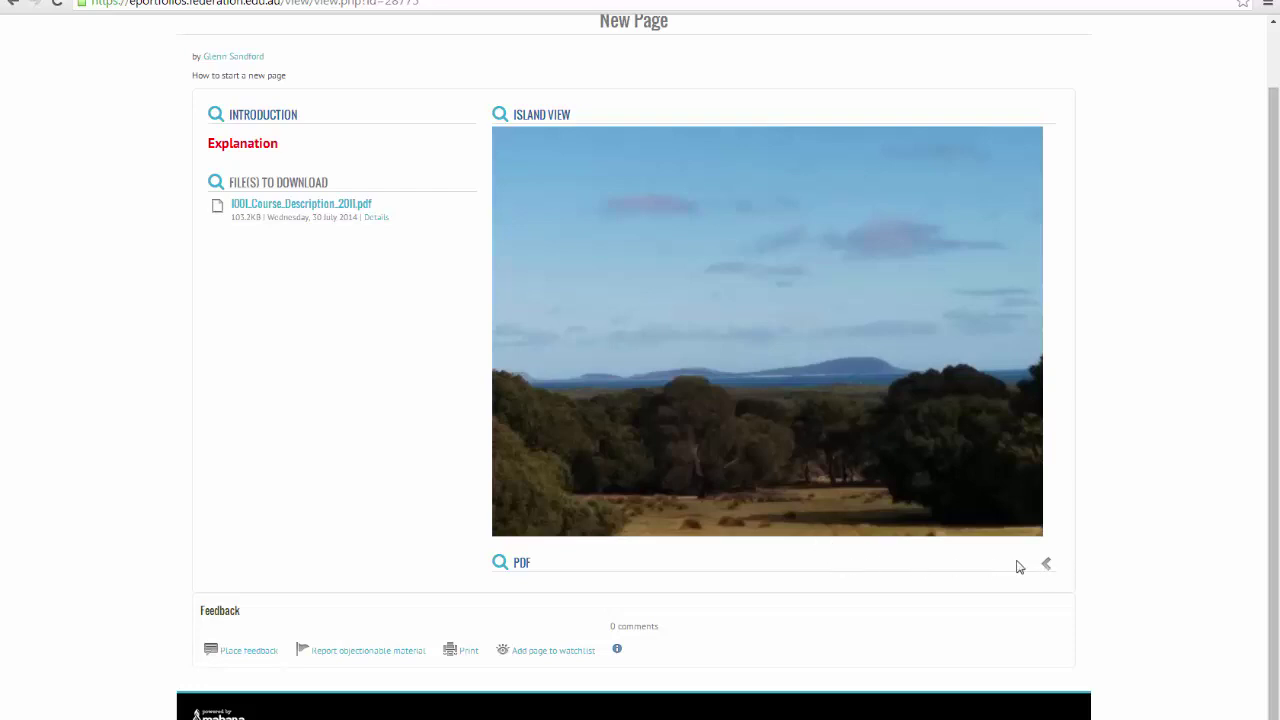
{"action": "scroll", "coordinate": [417, 343], "scroll_direction": "up", "scroll_amount": 1}
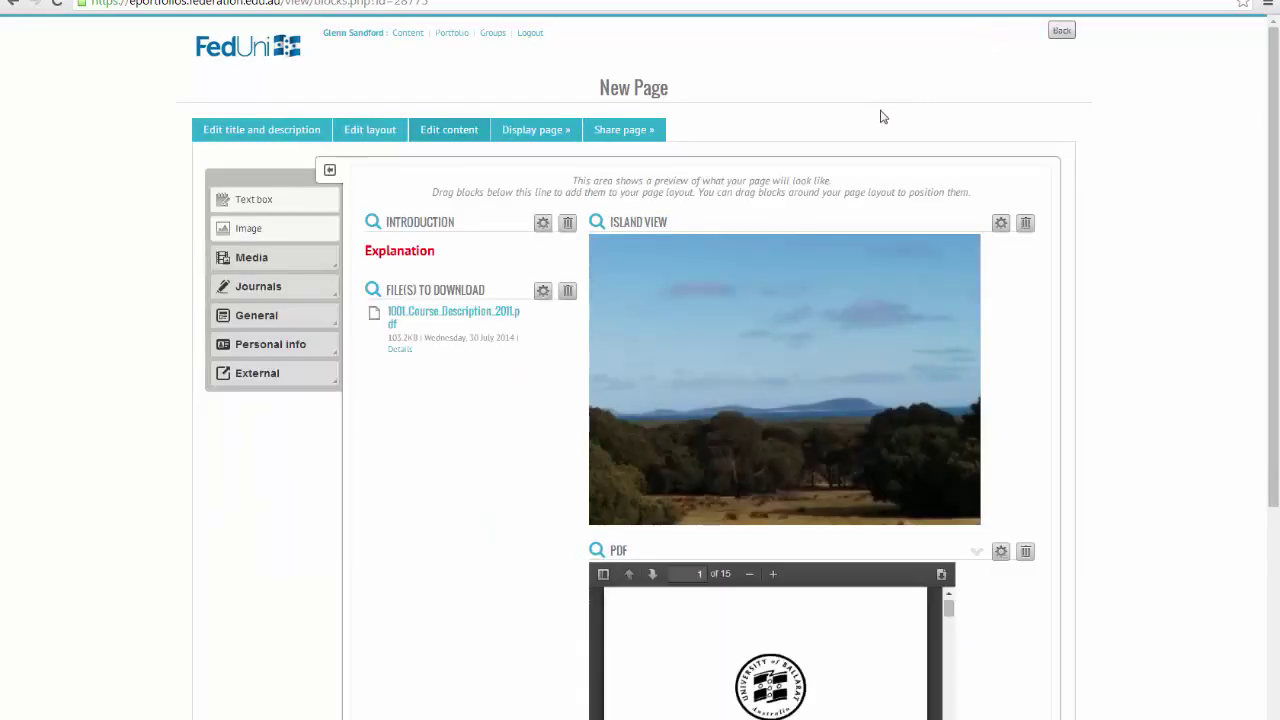
- Save a three-column page layout with a wider centre column and move the File(s) to download block into that column above Island View
{"action": "left_click", "coordinate": [357, 135]}
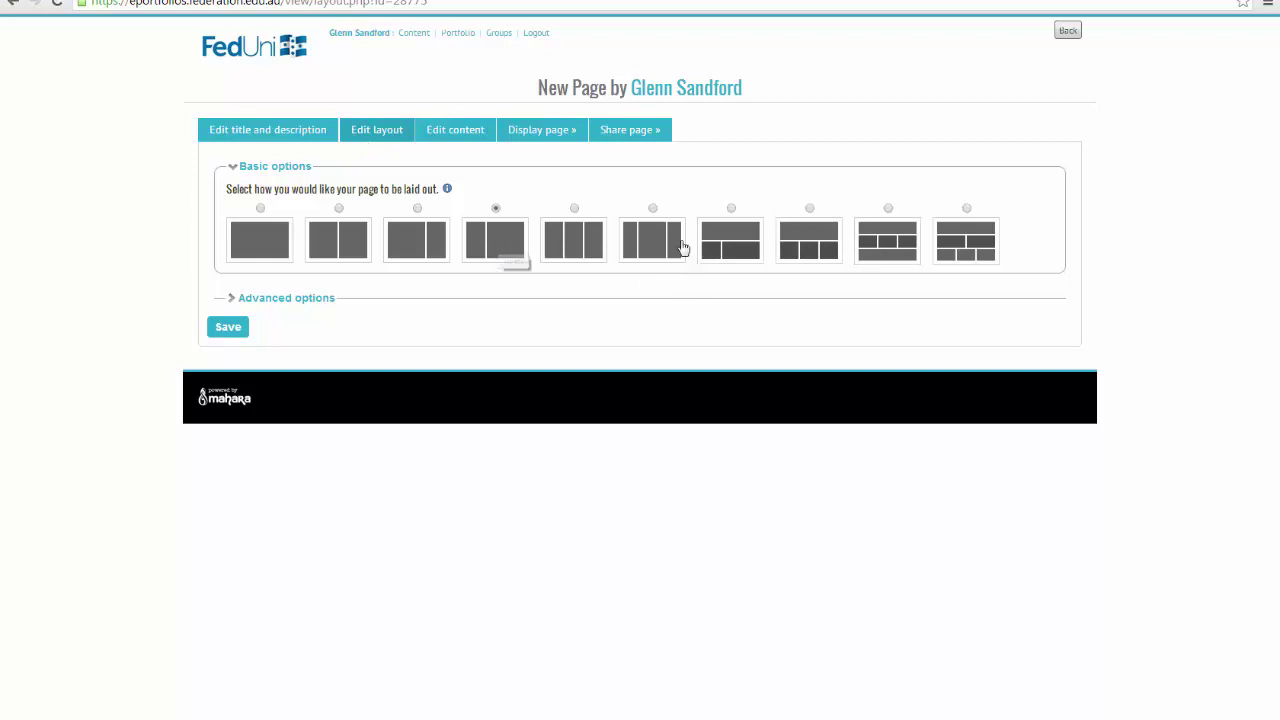
{"action": "left_click", "coordinate": [236, 330]}
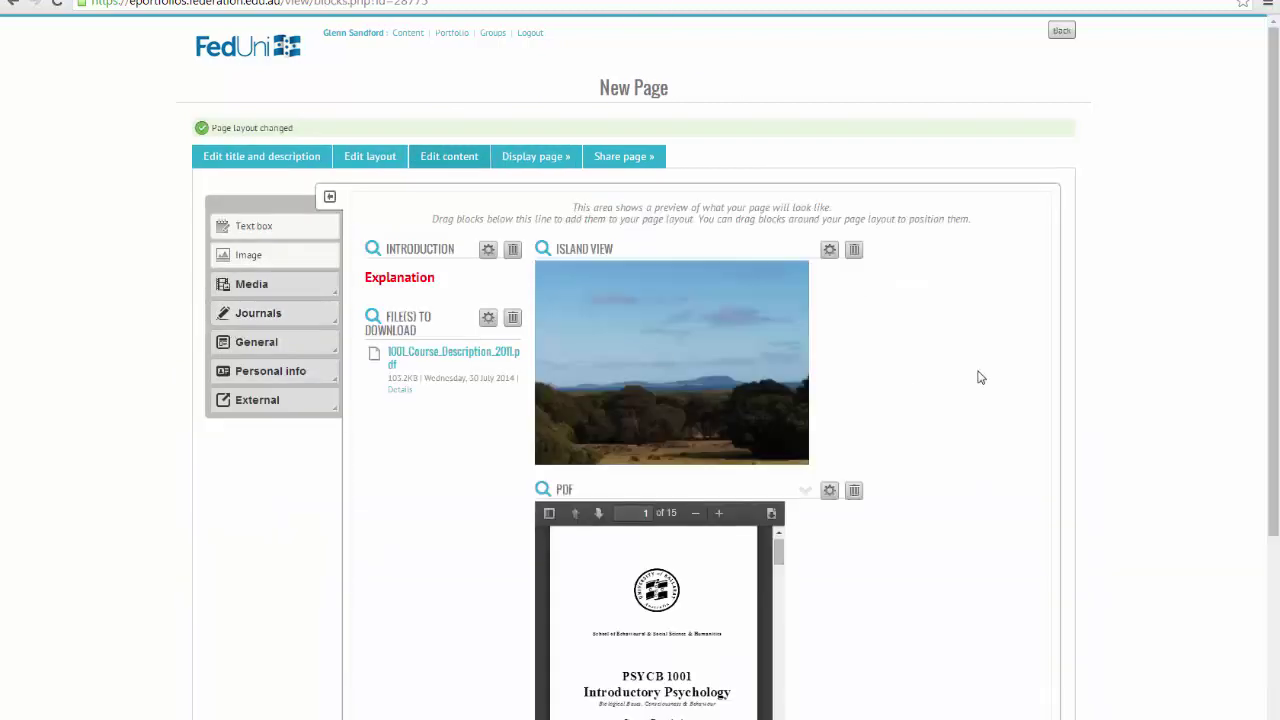
{"action": "scroll", "coordinate": [975, 365], "scroll_direction": "down", "scroll_amount": 3}
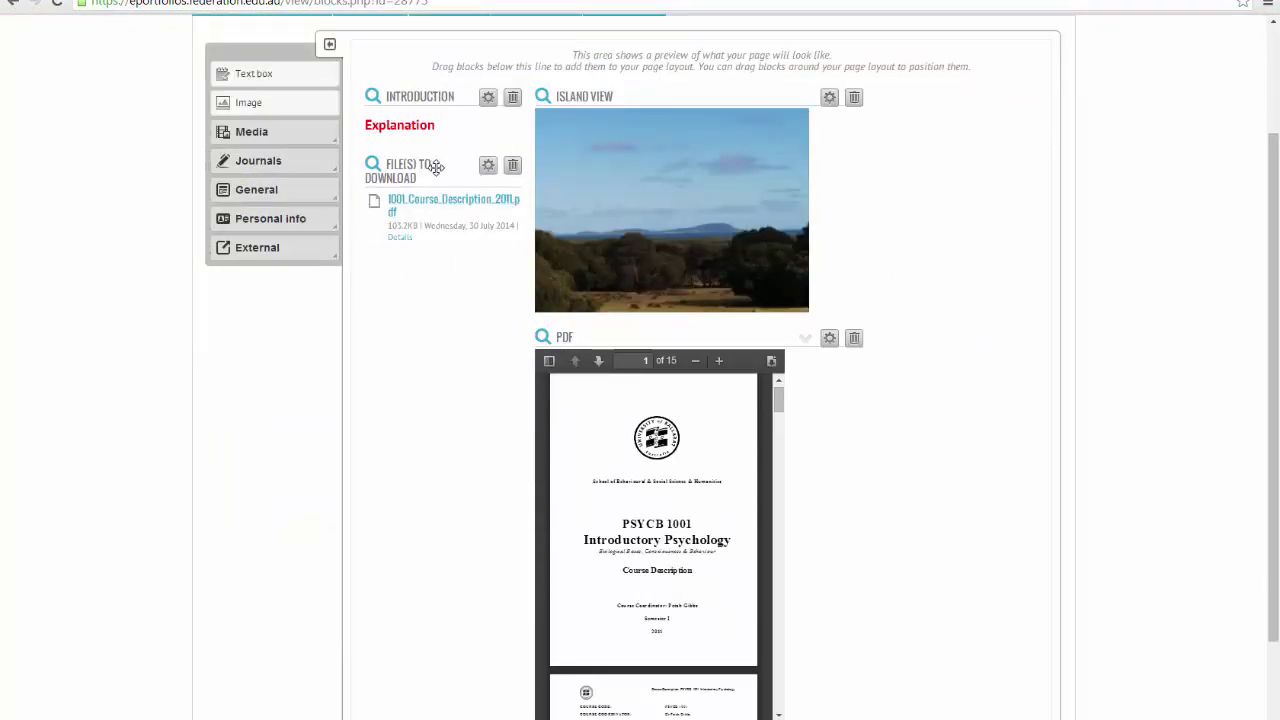
{"action": "left_click_drag", "start_coordinate": [437, 170], "coordinate": [800, 100]}
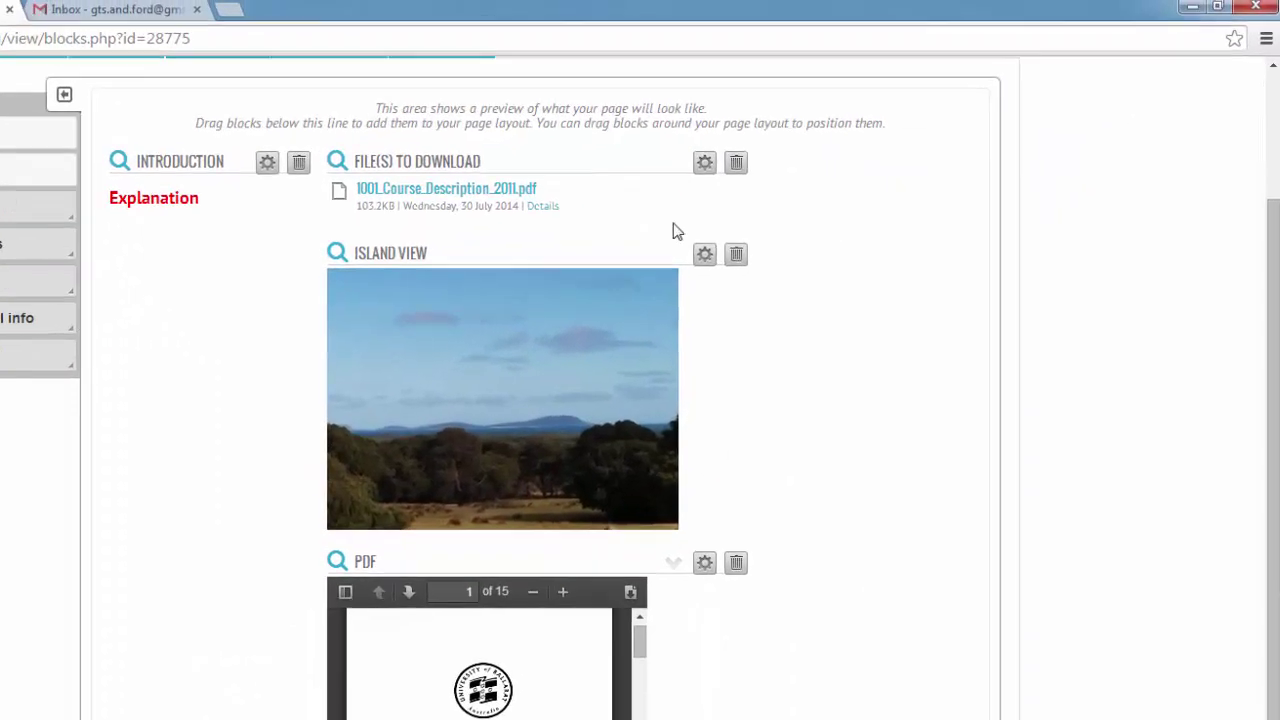